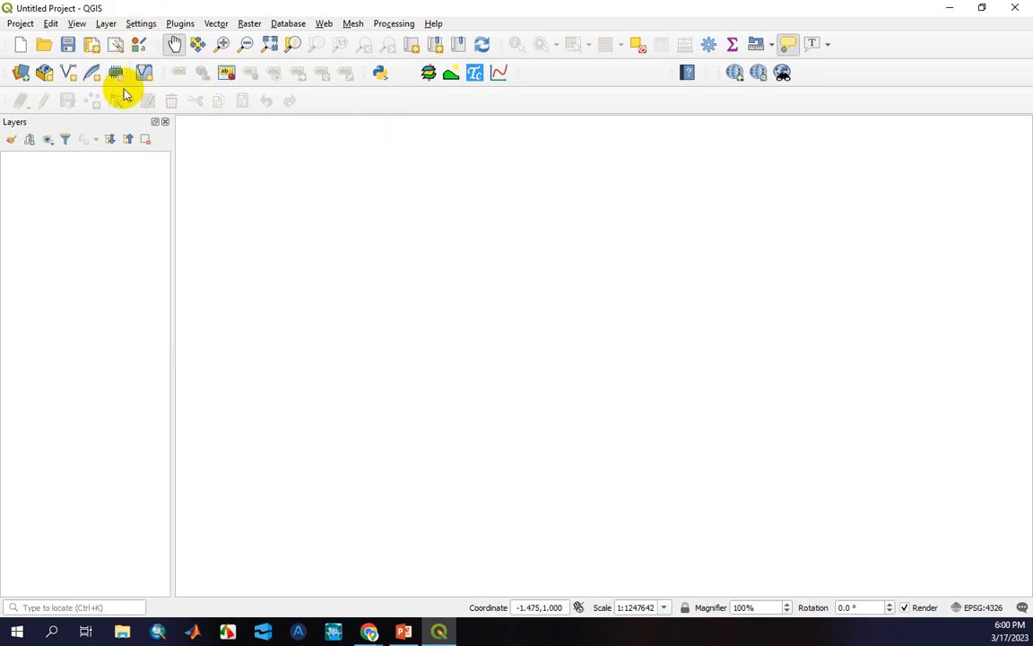
- Open the data source dialog for adding a raster layer to the project
left_click(105, 24)
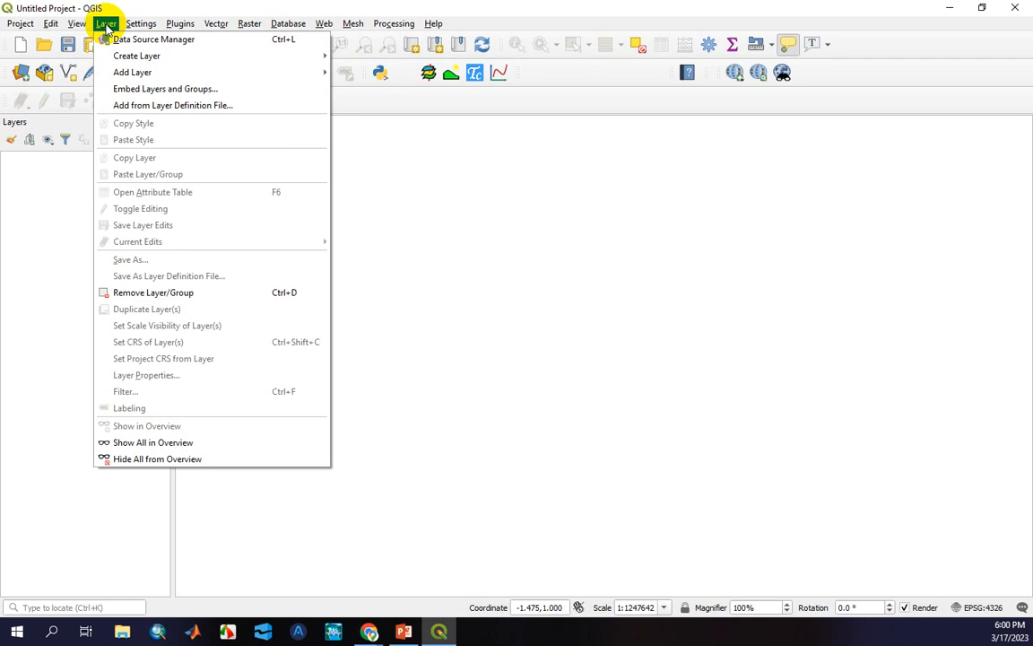
mouse_move(159, 72)
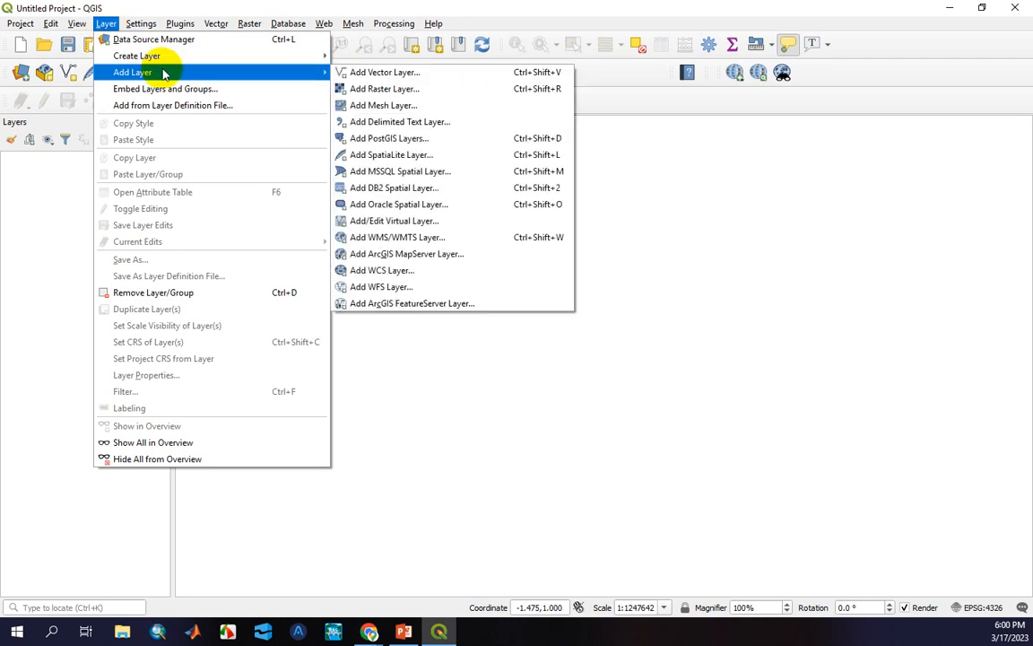
left_click(394, 89)
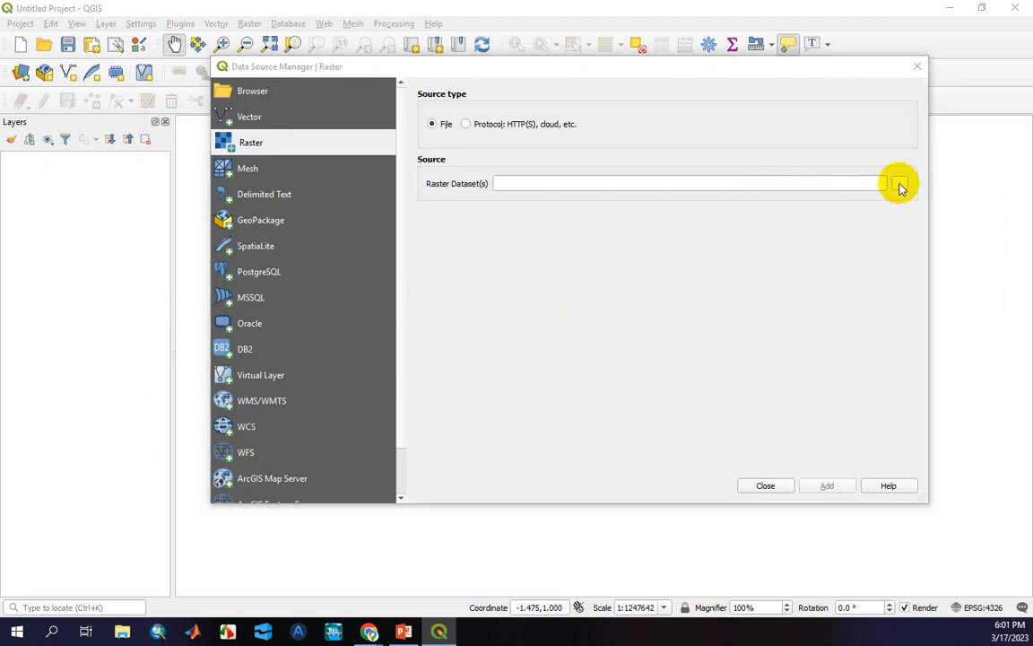
left_click(899, 185)
left_click_drag(568, 100, 510, 76)
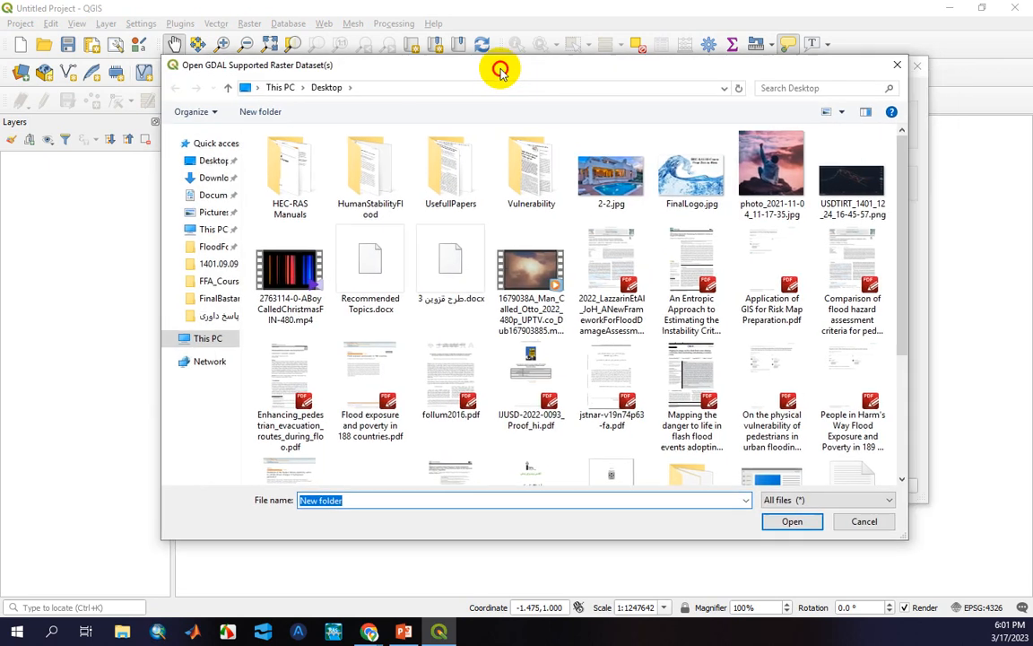
left_click_drag(902, 256, 883, 473)
left_click(862, 520)
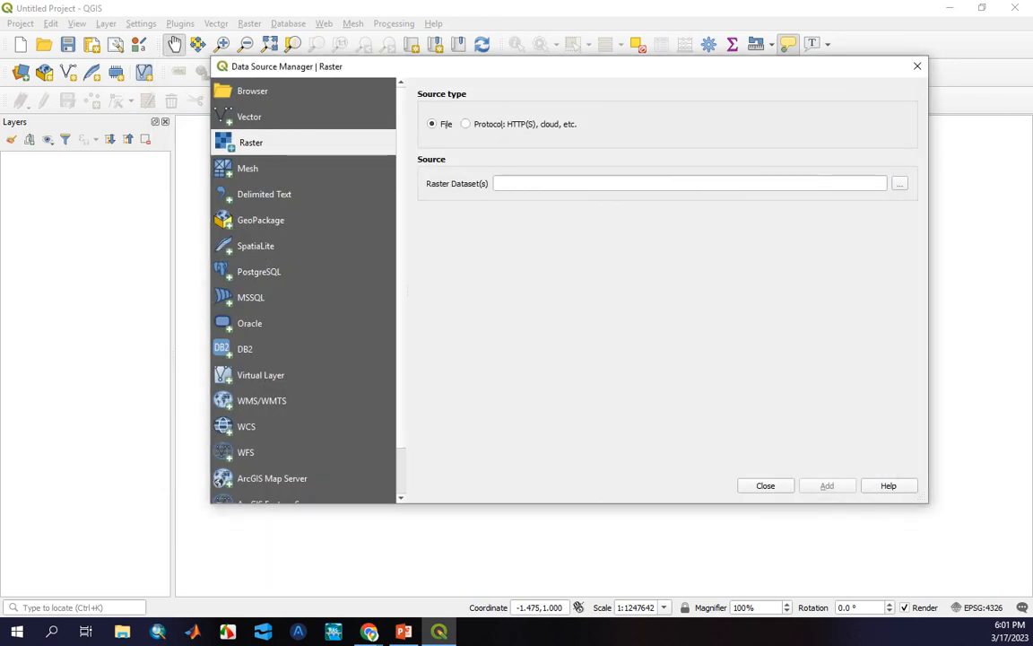
- Switch to Chrome, start downloading the completed river discharge request, and create and open a new folder on the Desktop as its destination
key("alt+Tab")
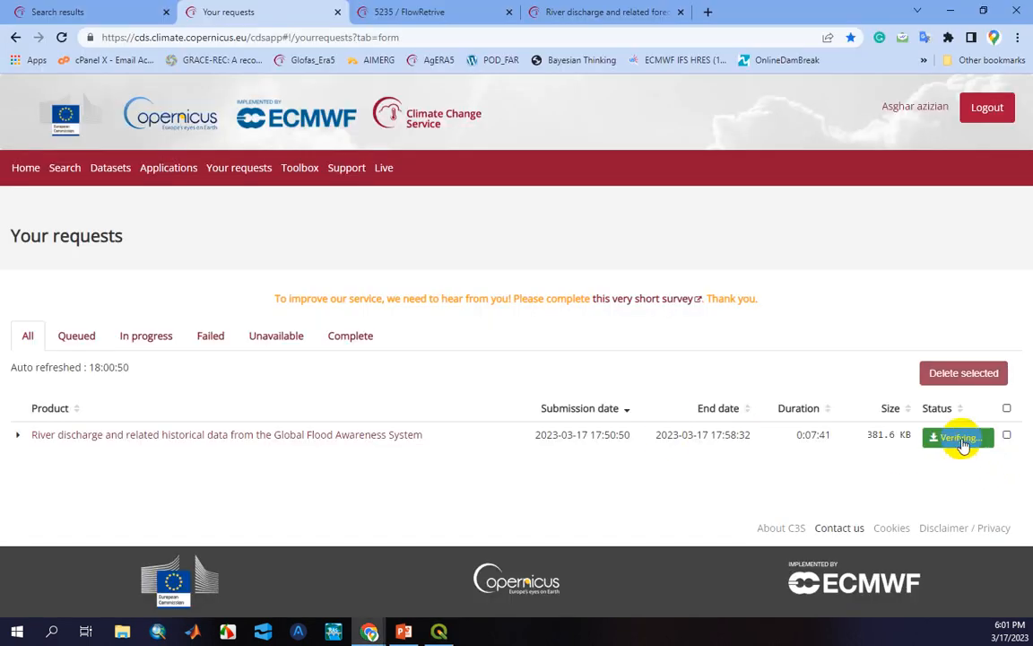
left_click(960, 438)
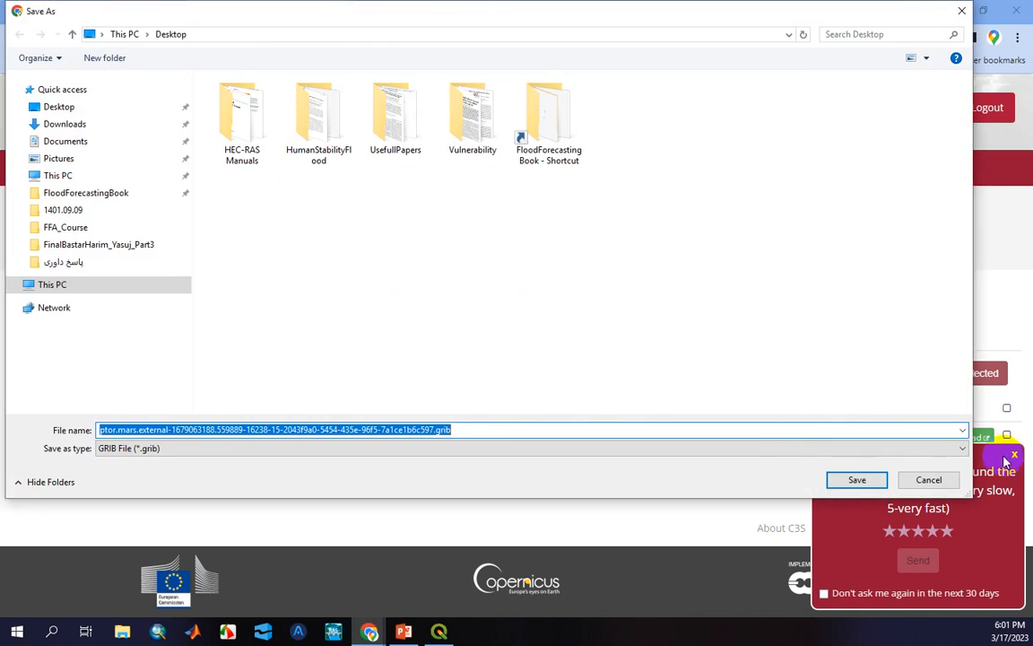
left_click(61, 109)
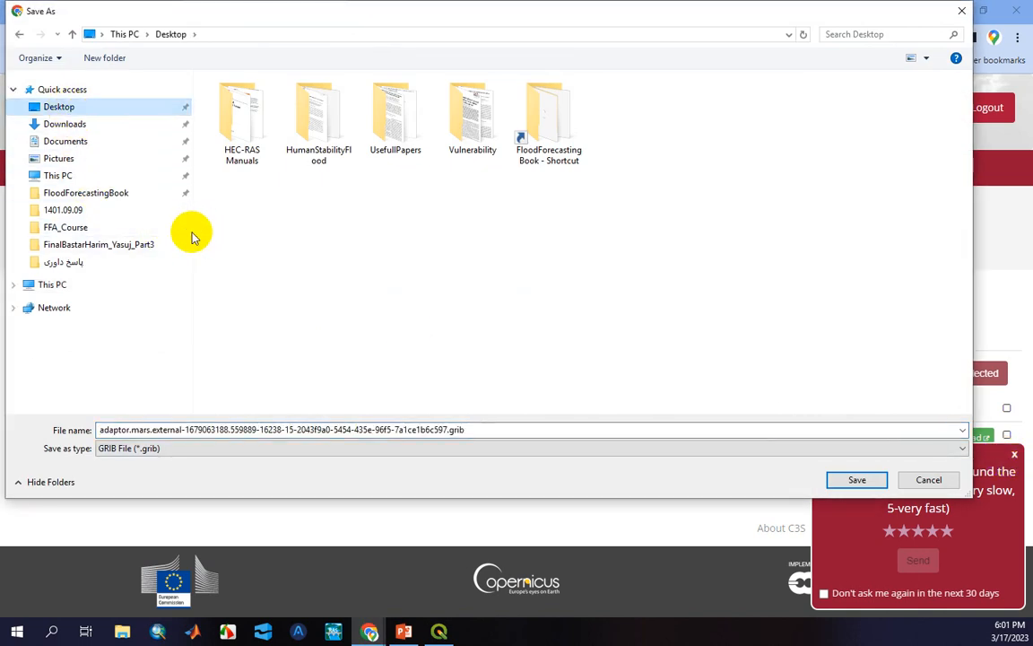
left_click_drag(192, 235, 84, 219)
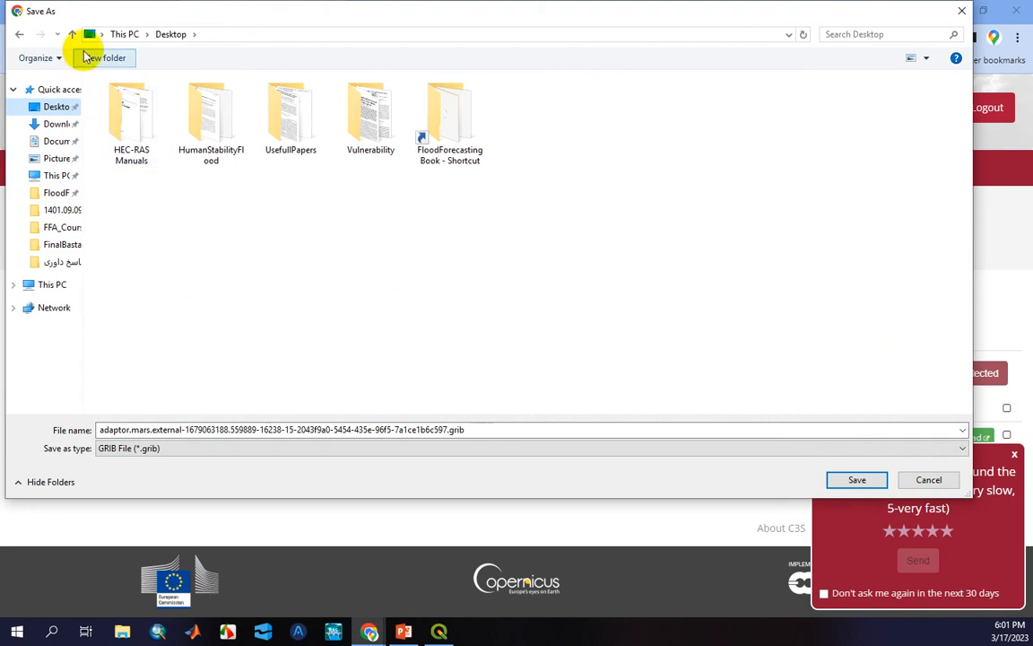
left_click(93, 58)
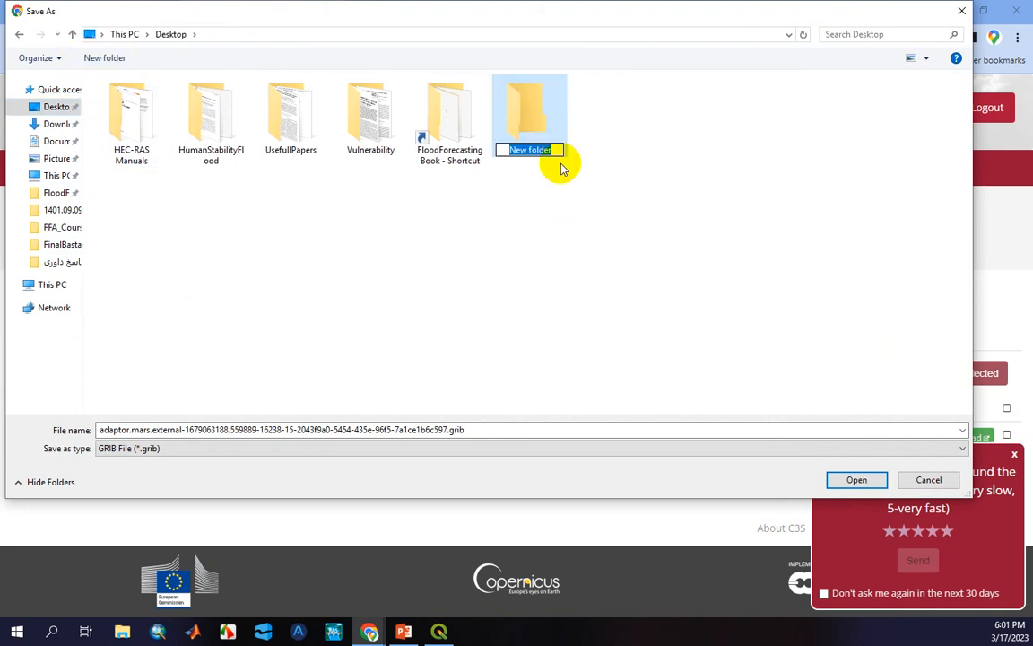
double_click(538, 121)
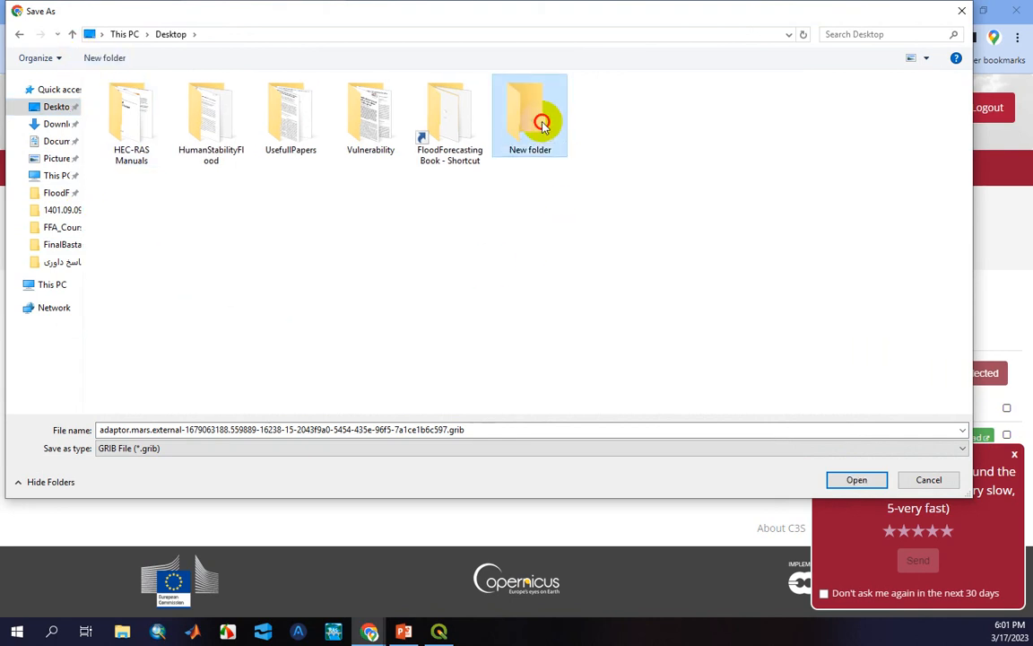
- Save the download as a GRIB file in the new Desktop folder under its suggested file name
double_click(132, 429)
left_click(159, 429)
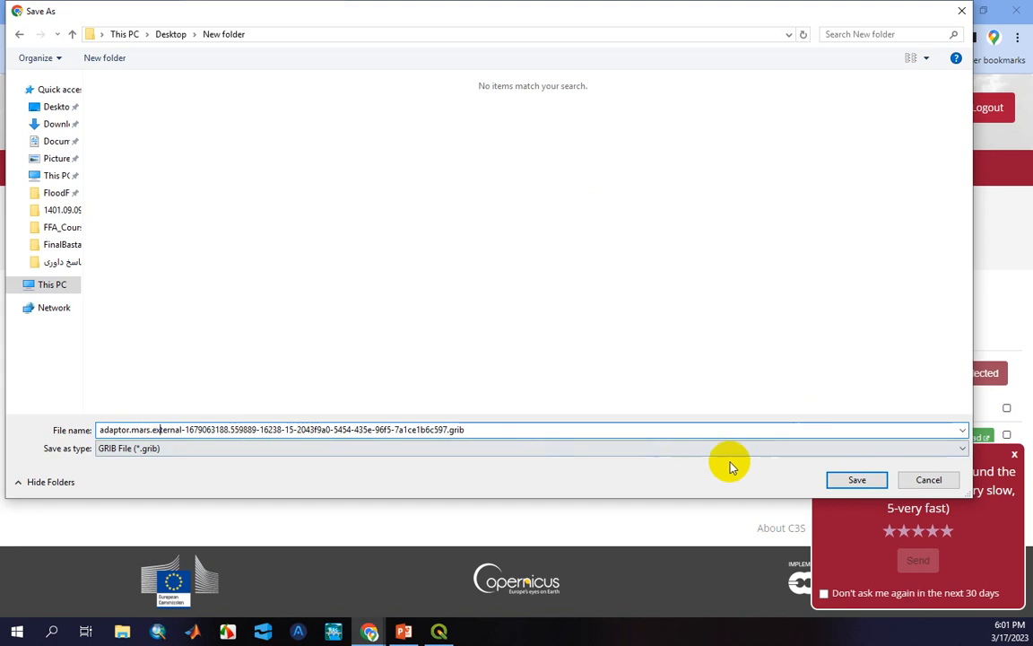
left_click_drag(451, 429, 500, 431)
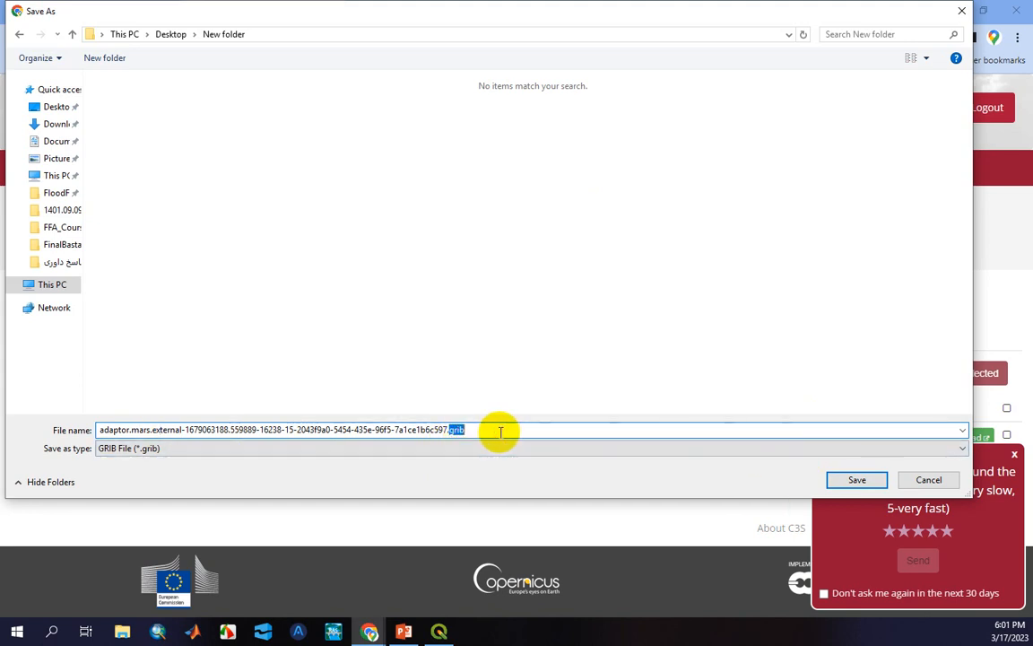
left_click(838, 480)
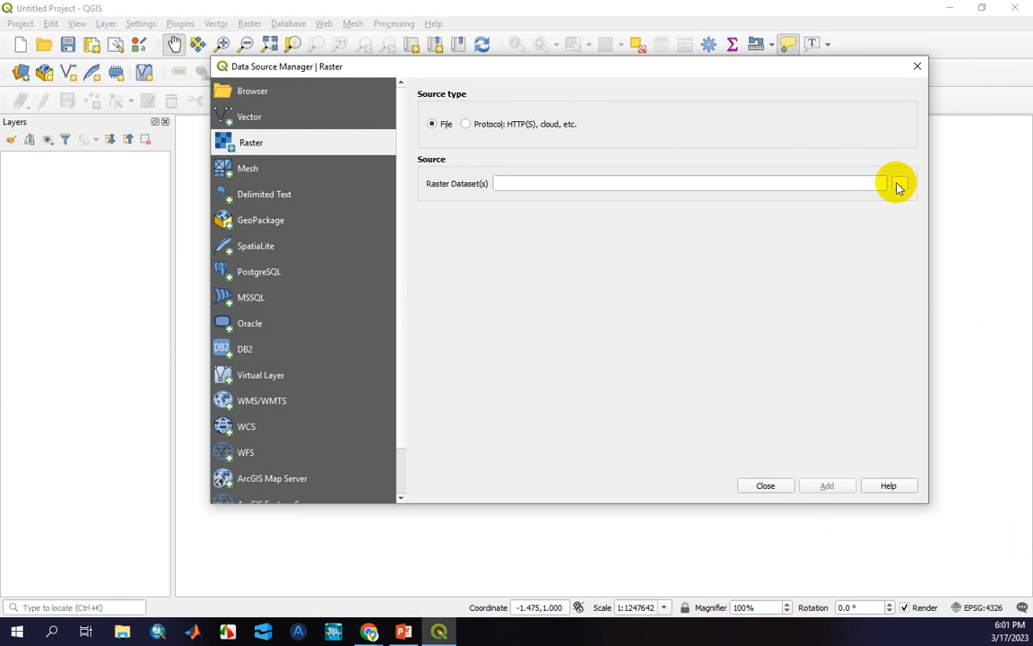
- Add the downloaded adaptor.mars.external GRIB file to the QGIS project as a raster layer and close the data source dialog
left_click(897, 184)
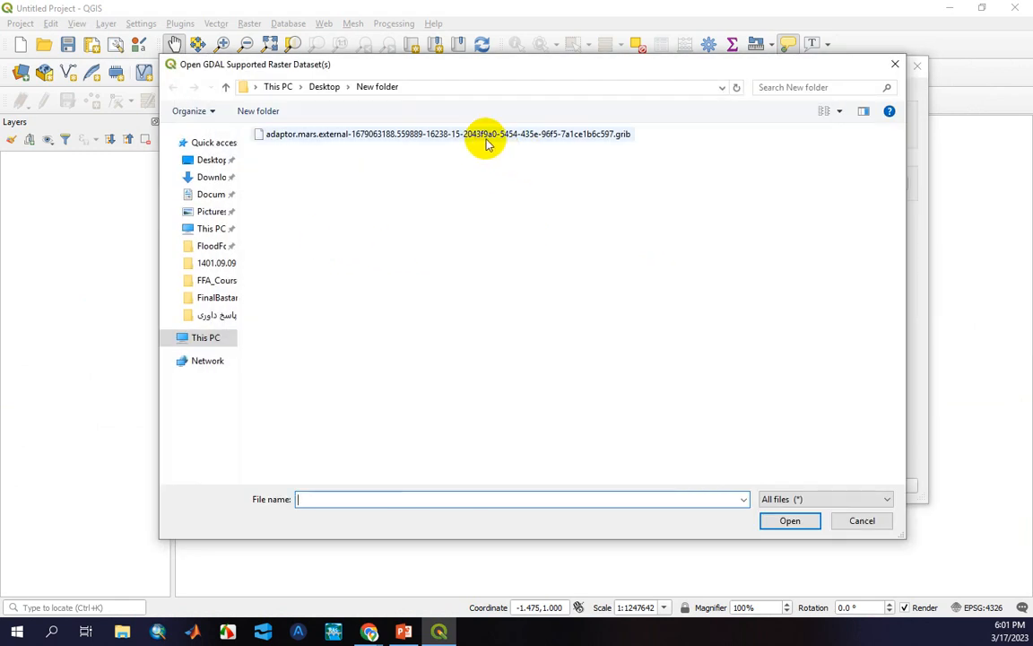
double_click(458, 137)
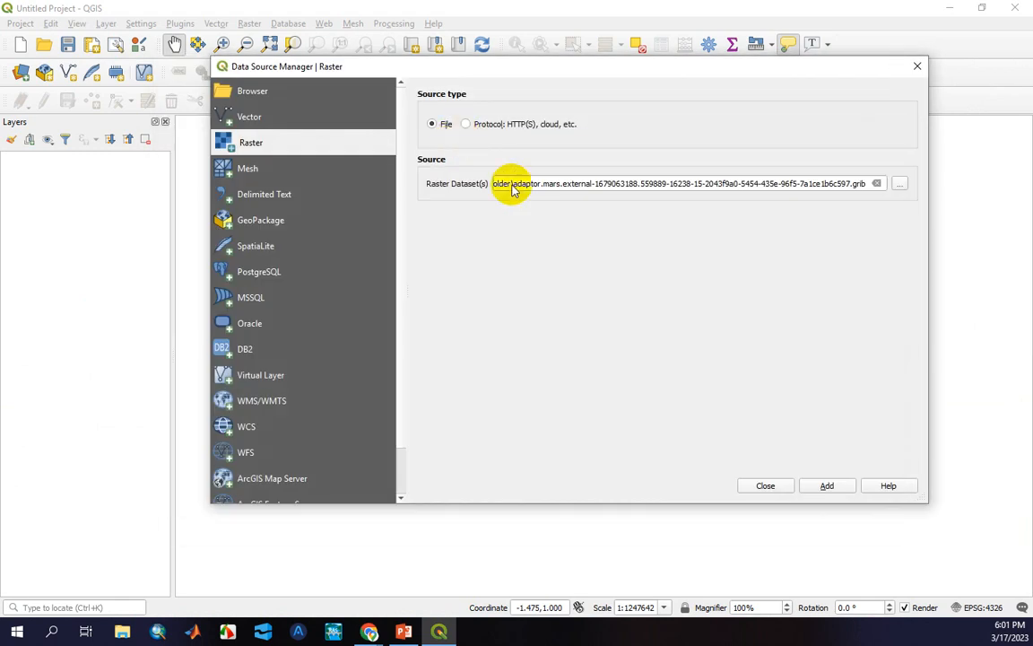
left_click(826, 486)
left_click(766, 486)
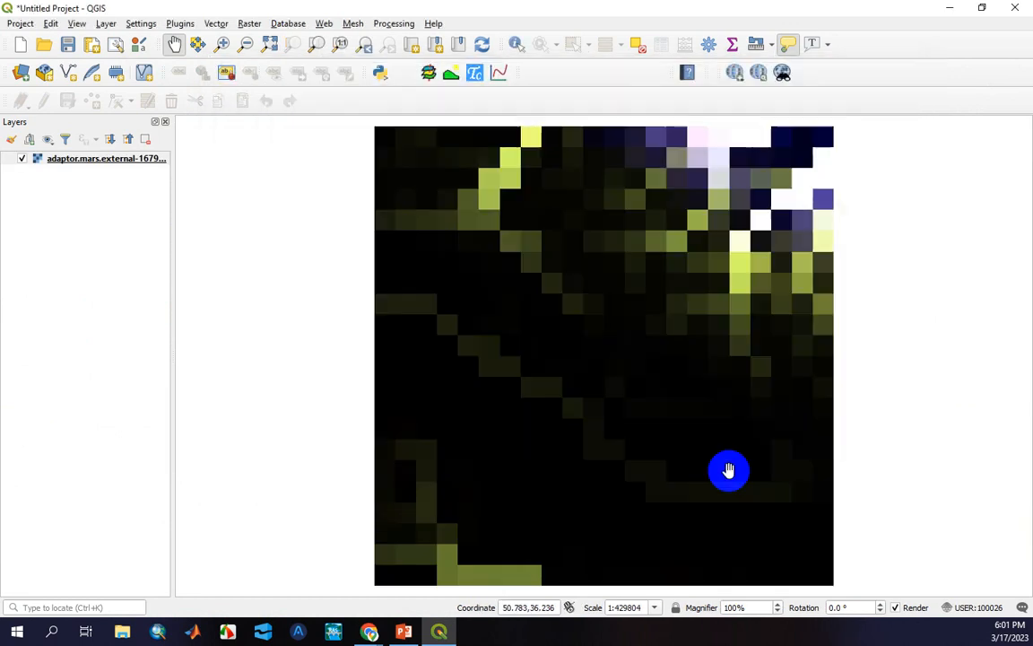
left_click_drag(606, 389, 583, 384)
scroll(548, 353, "down", 1)
scroll(620, 342, "up", 1)
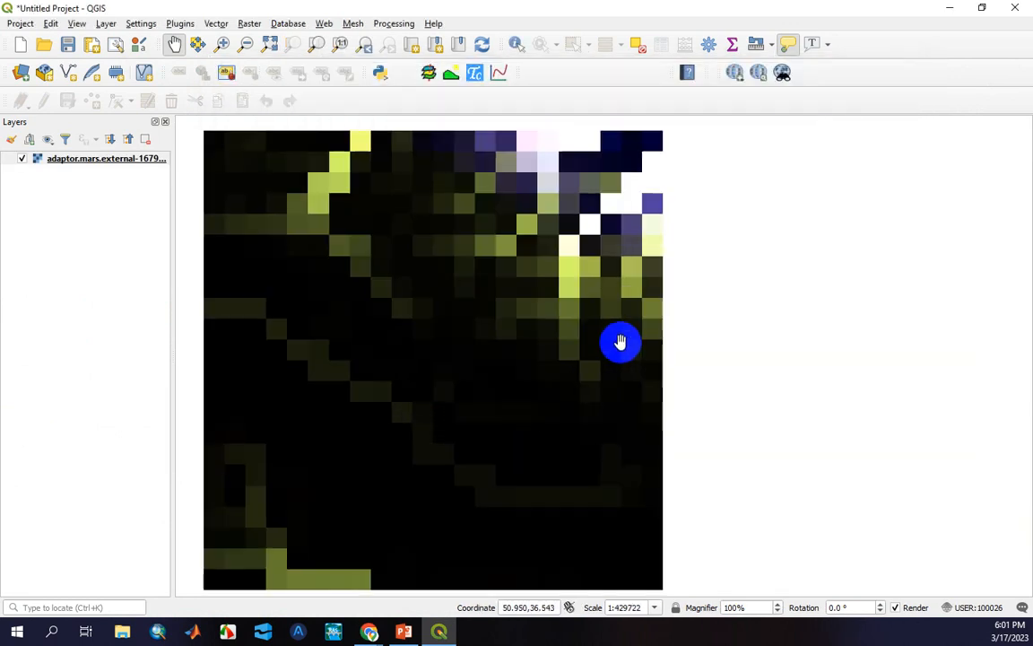
left_click_drag(569, 343, 602, 339)
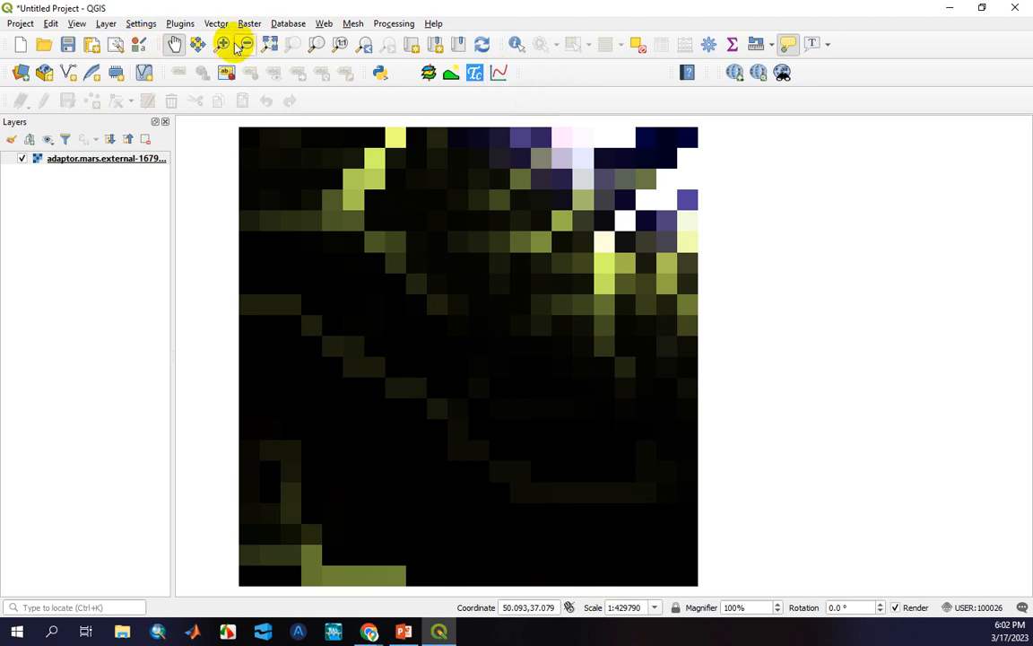
- Search the plugin manager for "temporal" and review the details of the Temporal/Spectral Profile Tool plugin
left_click(180, 24)
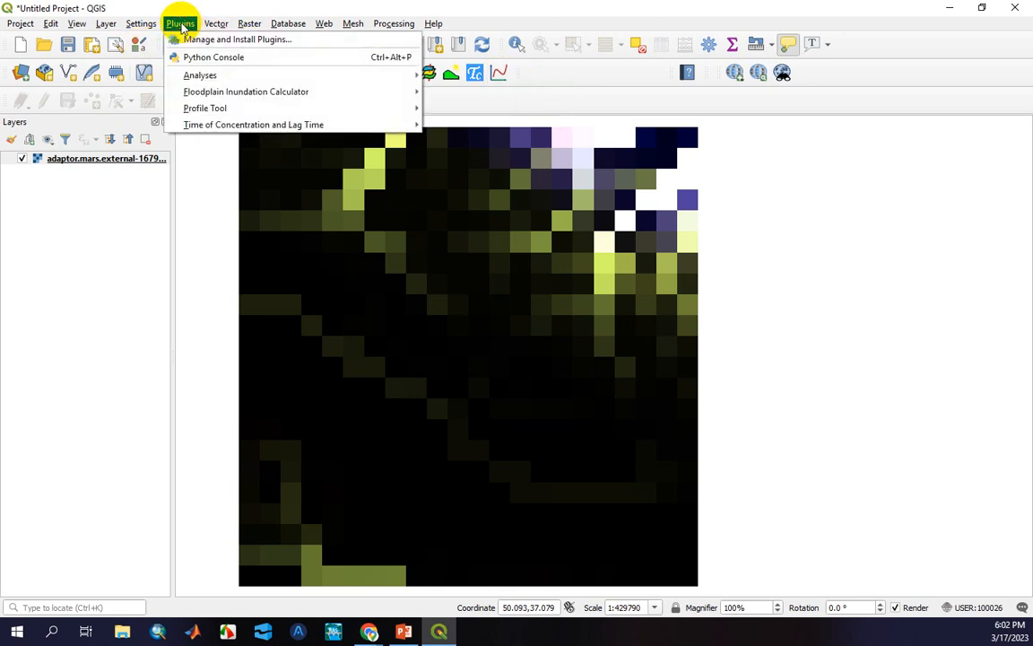
left_click(278, 41)
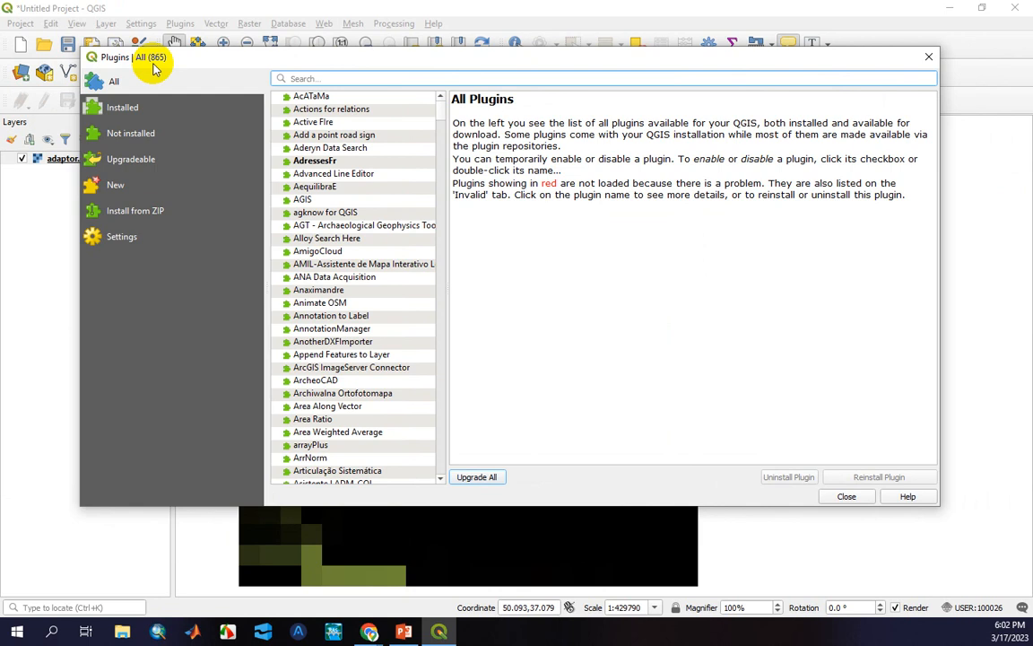
left_click(305, 78)
type("t")
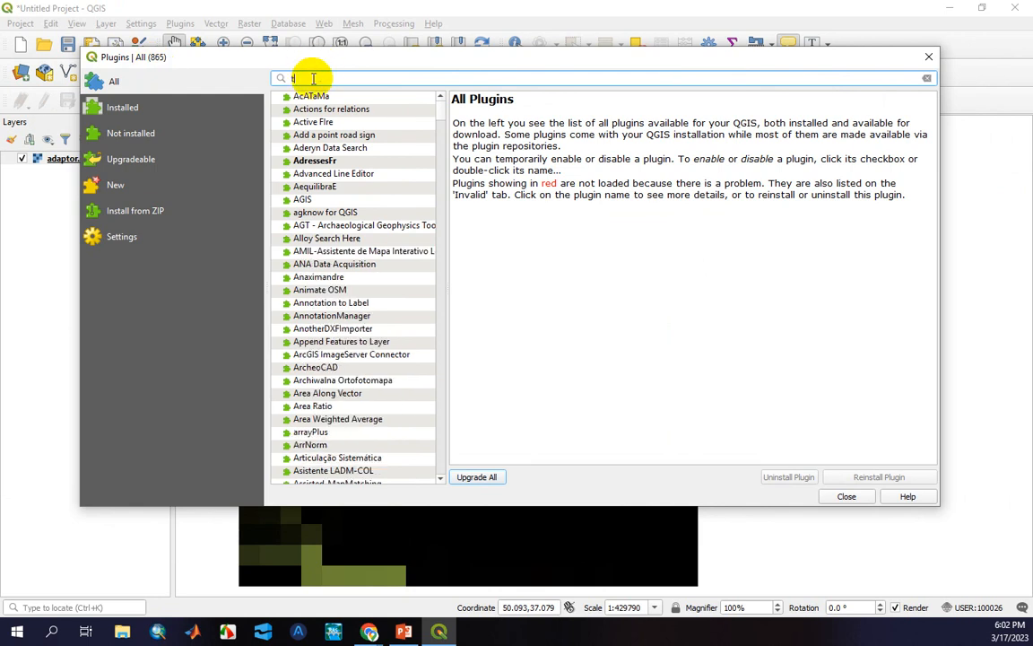
type("empl")
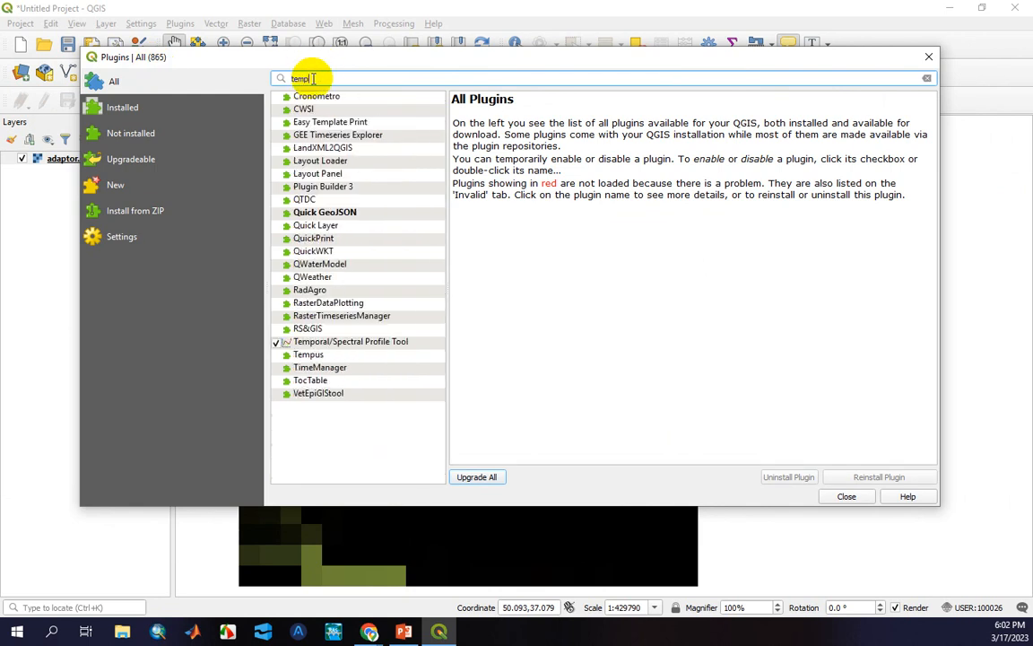
key("BackSpace")
type("oral")
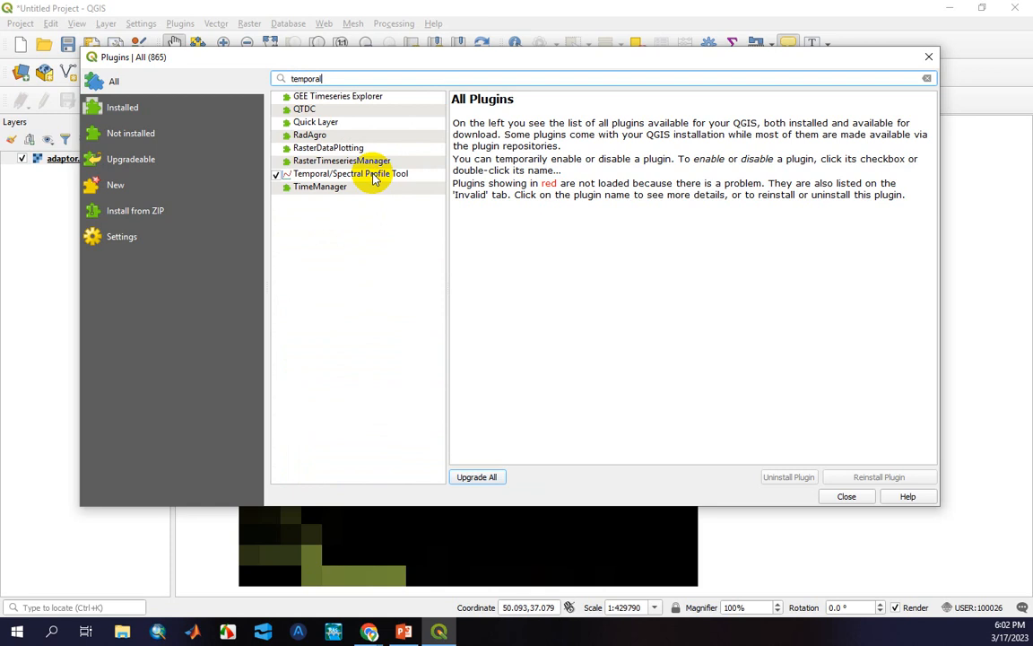
left_click(374, 178)
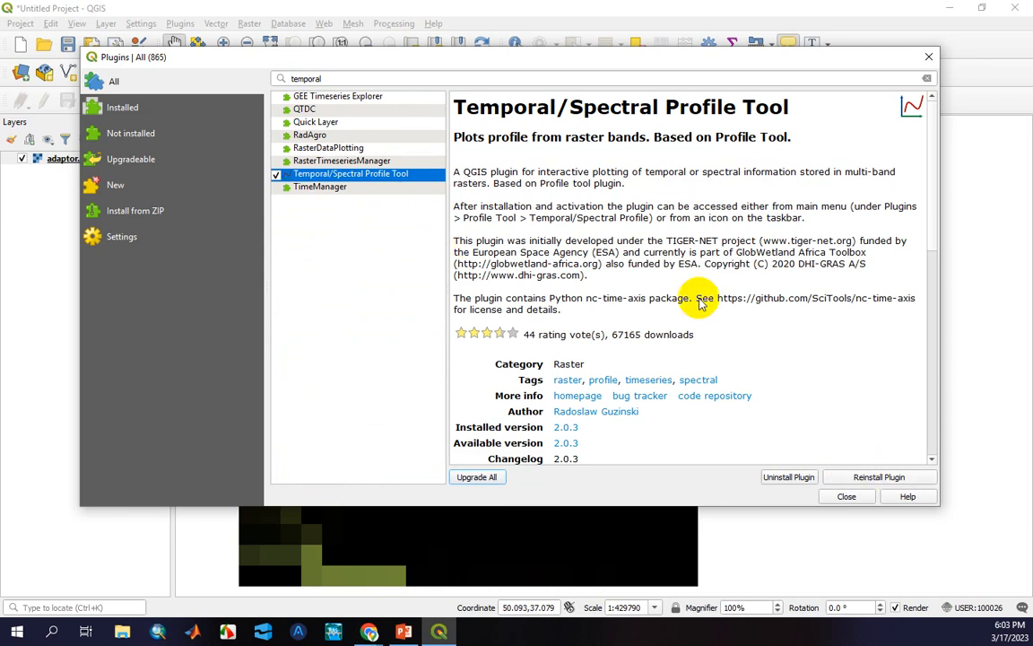
left_click(848, 499)
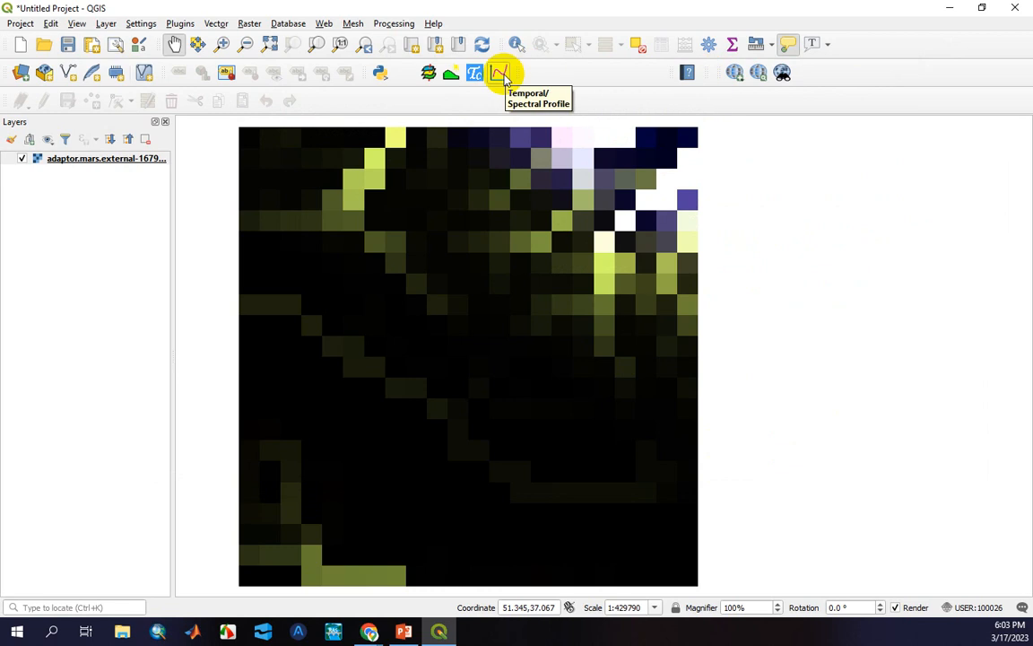
left_click(179, 24)
mouse_move(251, 108)
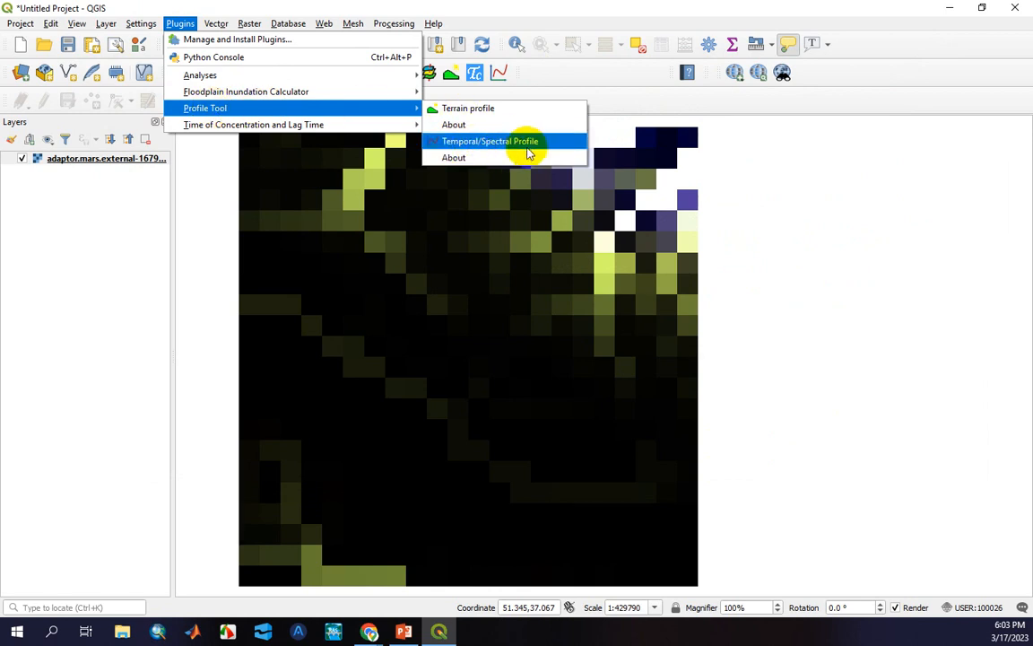
left_click(610, 121)
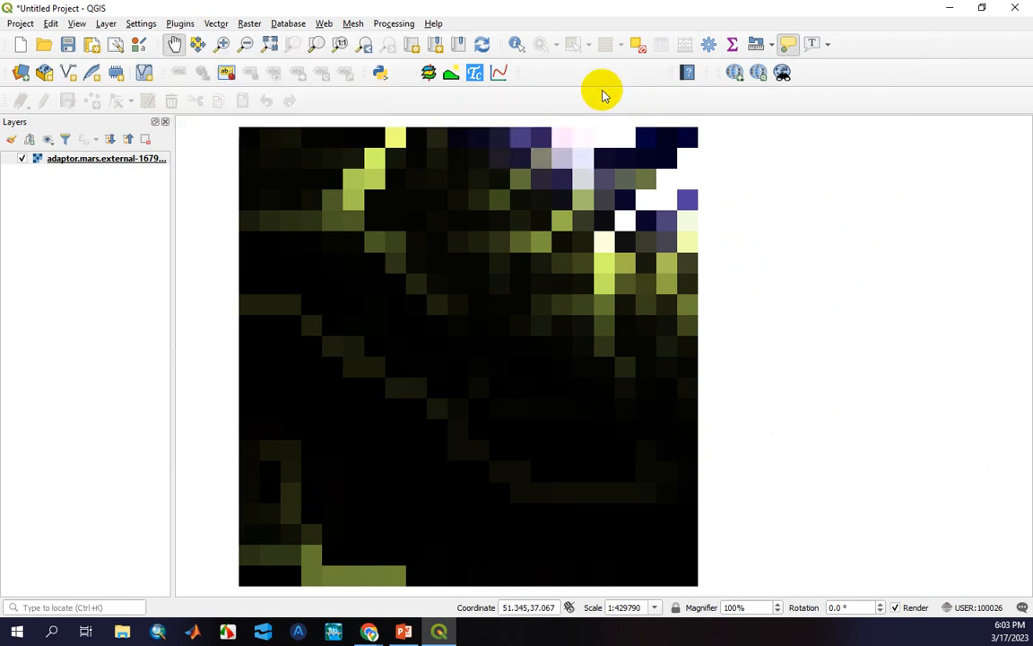
- Open the Temporal/Spectral Profile tool, and remove and re-add the GRIB raster in its layer list
left_click(500, 74)
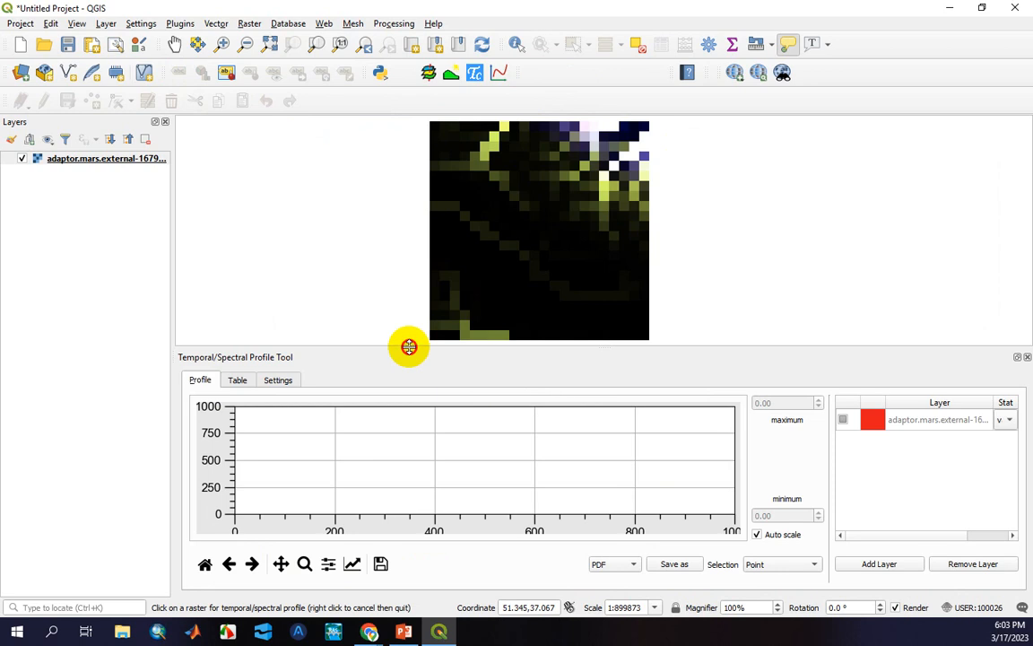
left_click_drag(408, 346, 409, 369)
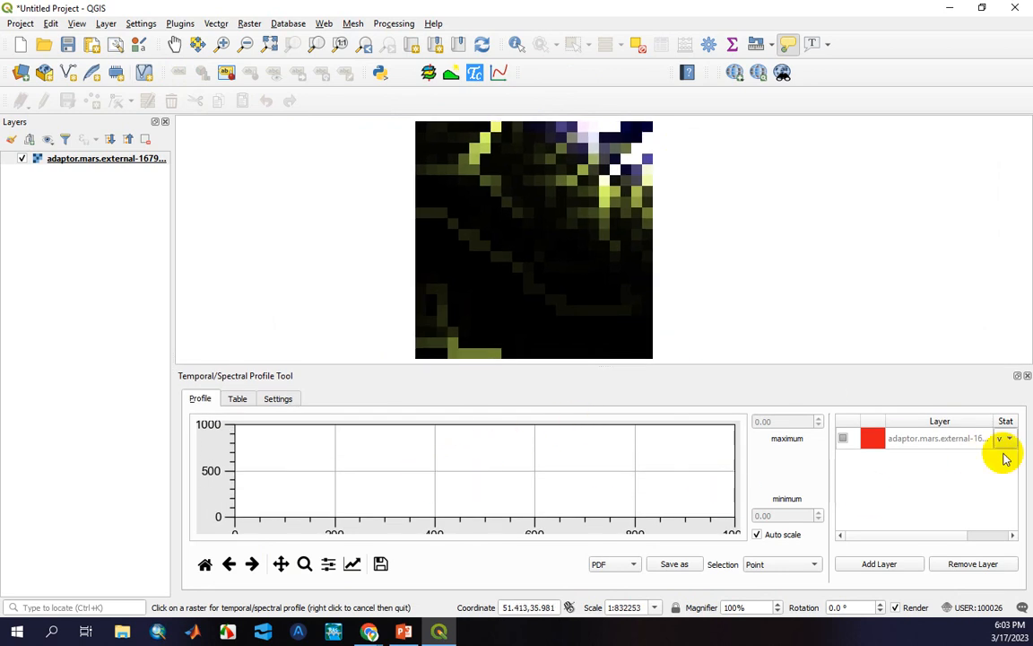
left_click(977, 564)
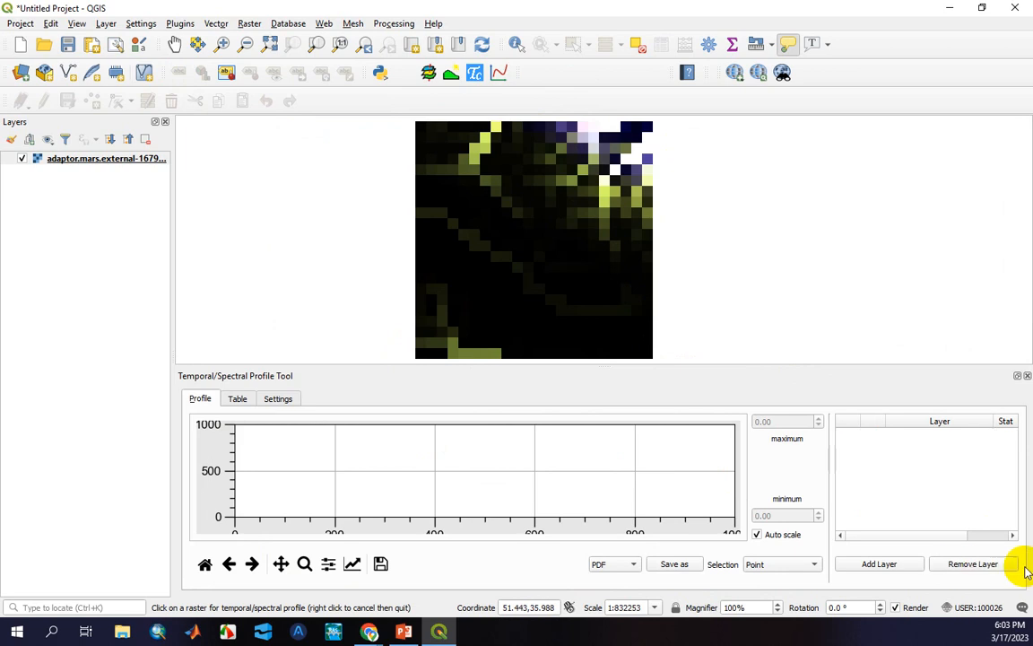
left_click(103, 166)
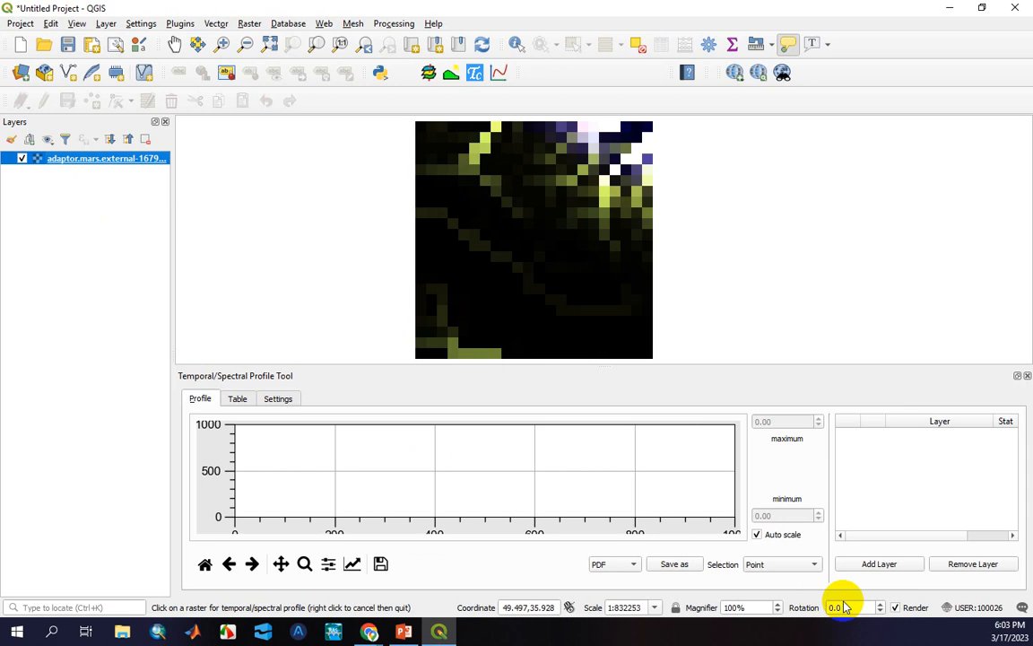
left_click(878, 563)
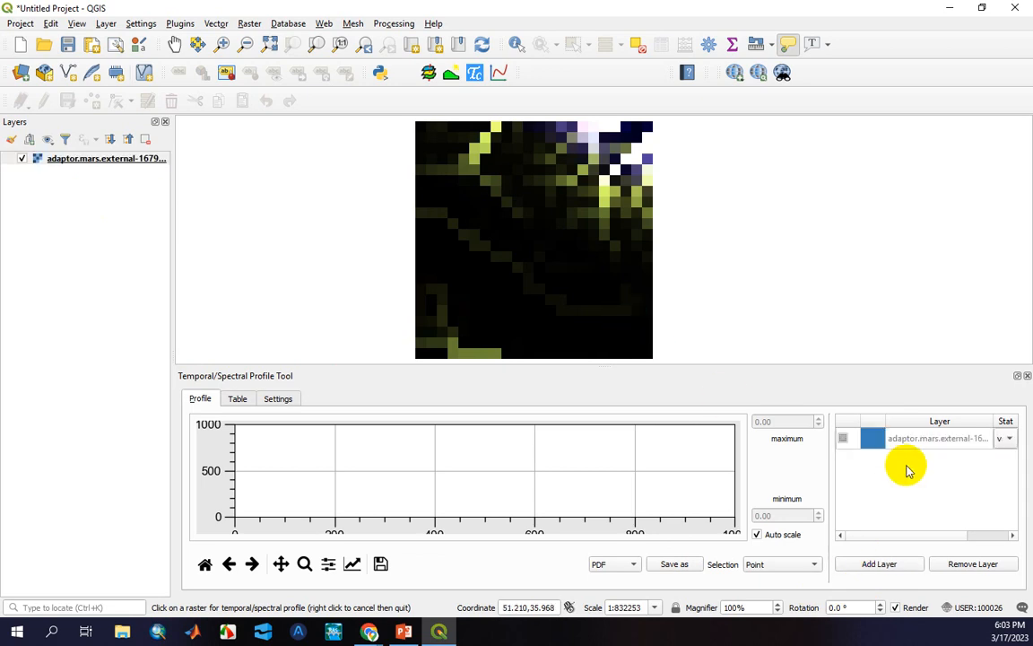
- Set the profile curve color of the GRIB layer to pure red (#ff0000)
left_click(877, 443)
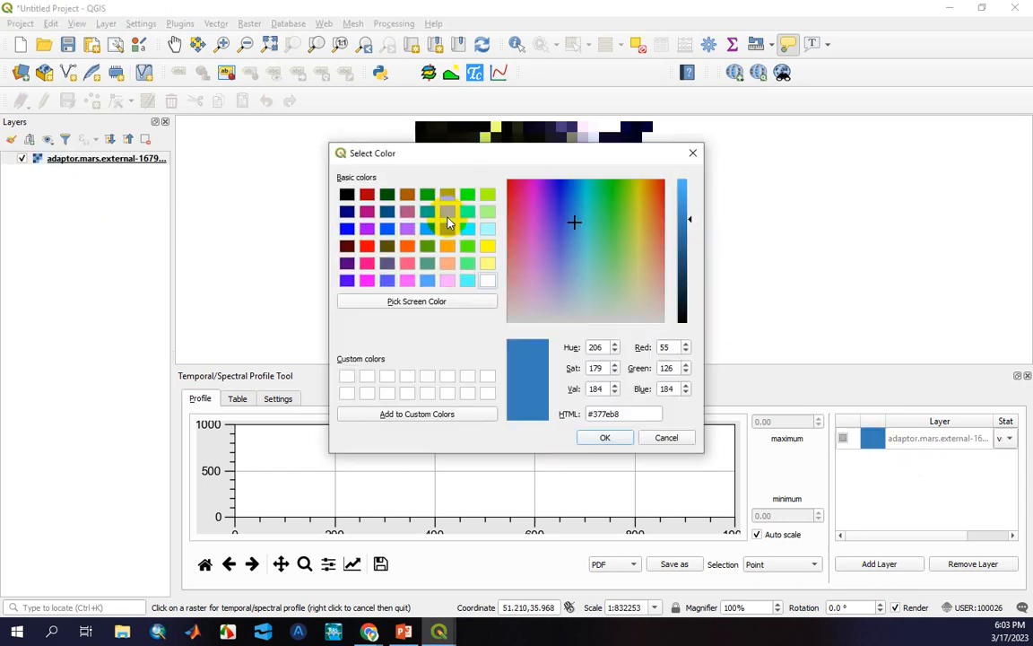
left_click(368, 247)
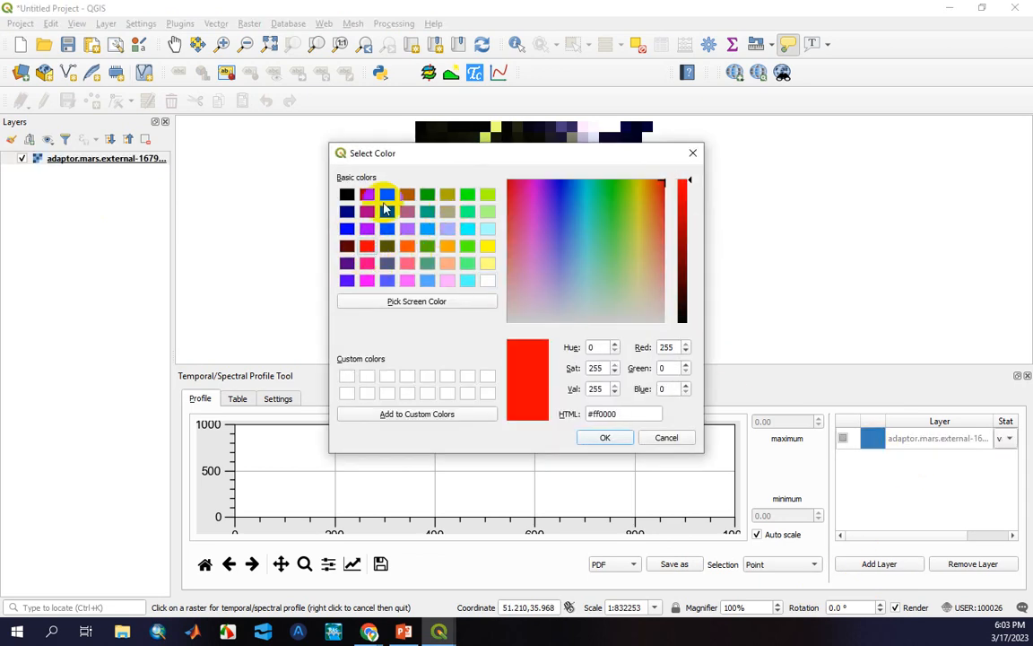
left_click(606, 438)
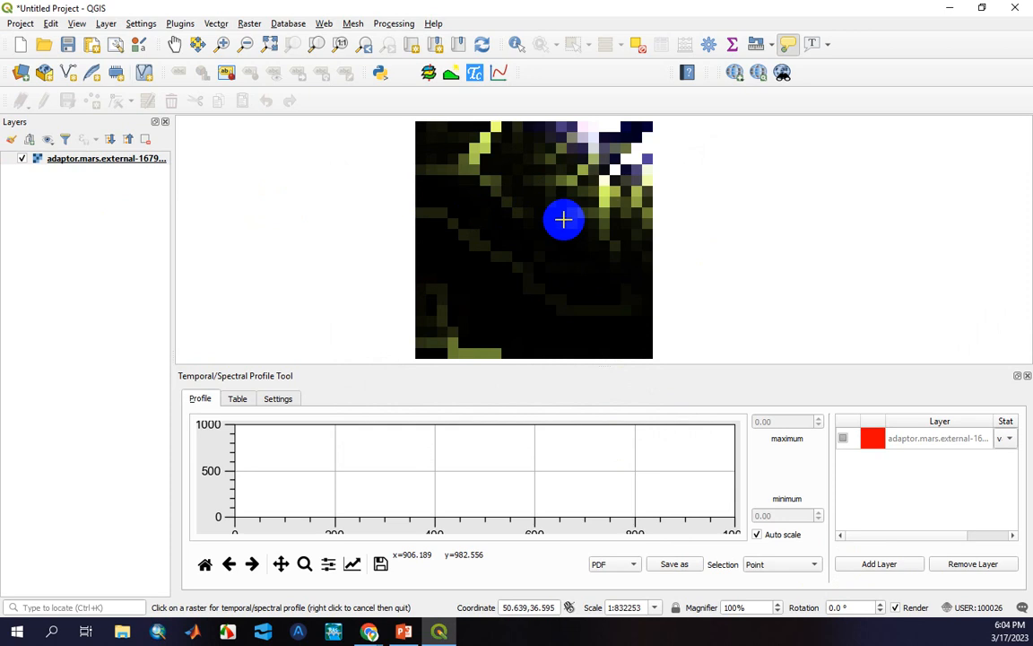
- Plot and compare the temporal profiles of several bright and dark raster cells across the map
left_click(594, 159)
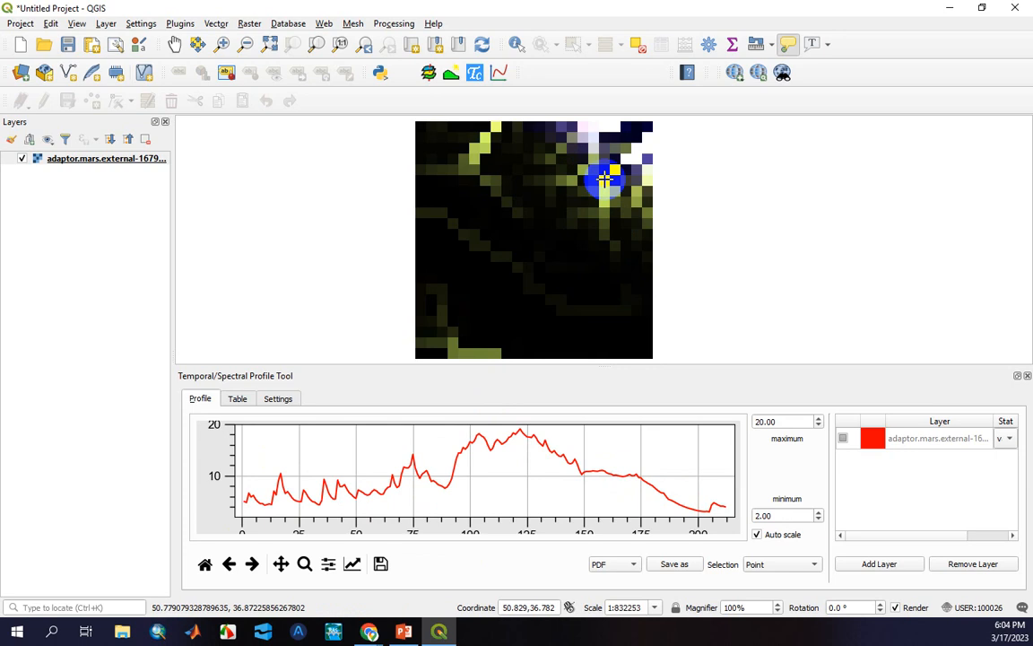
left_click(605, 179)
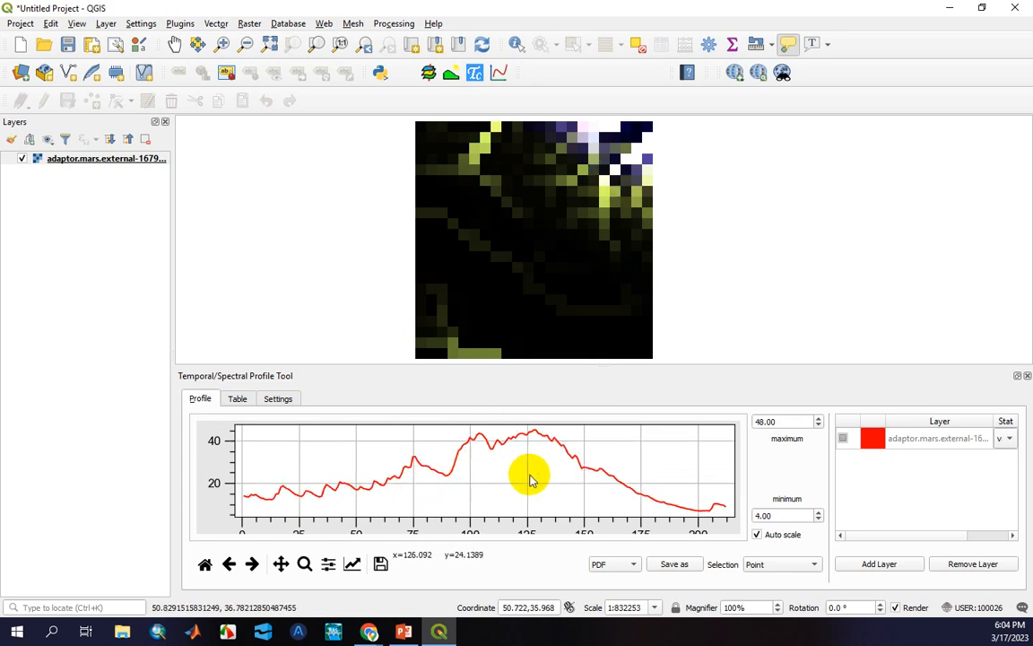
left_click(484, 151)
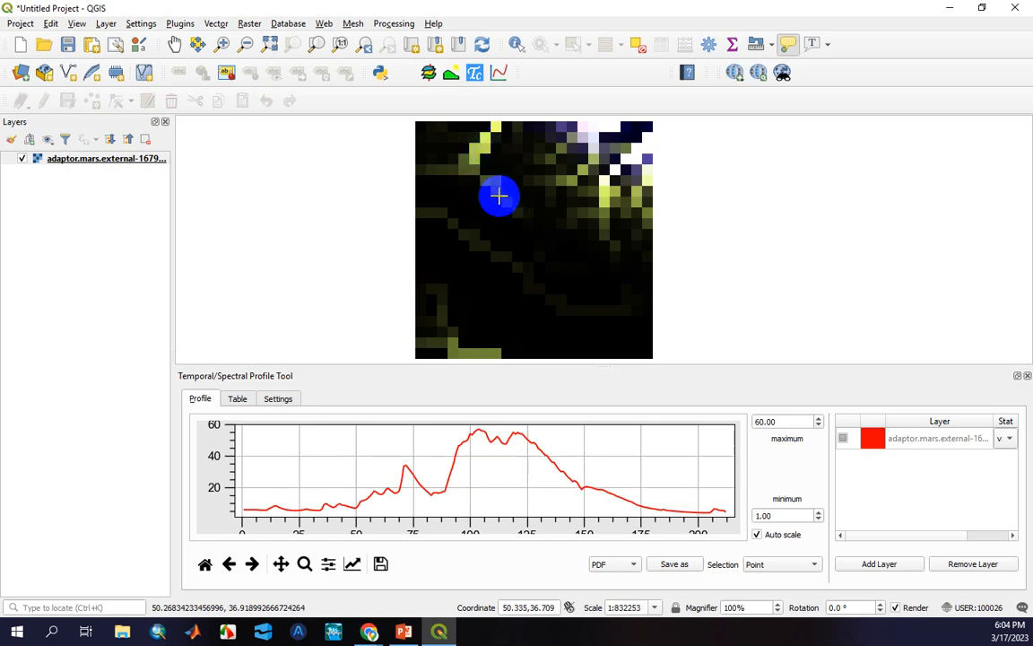
left_click(498, 224)
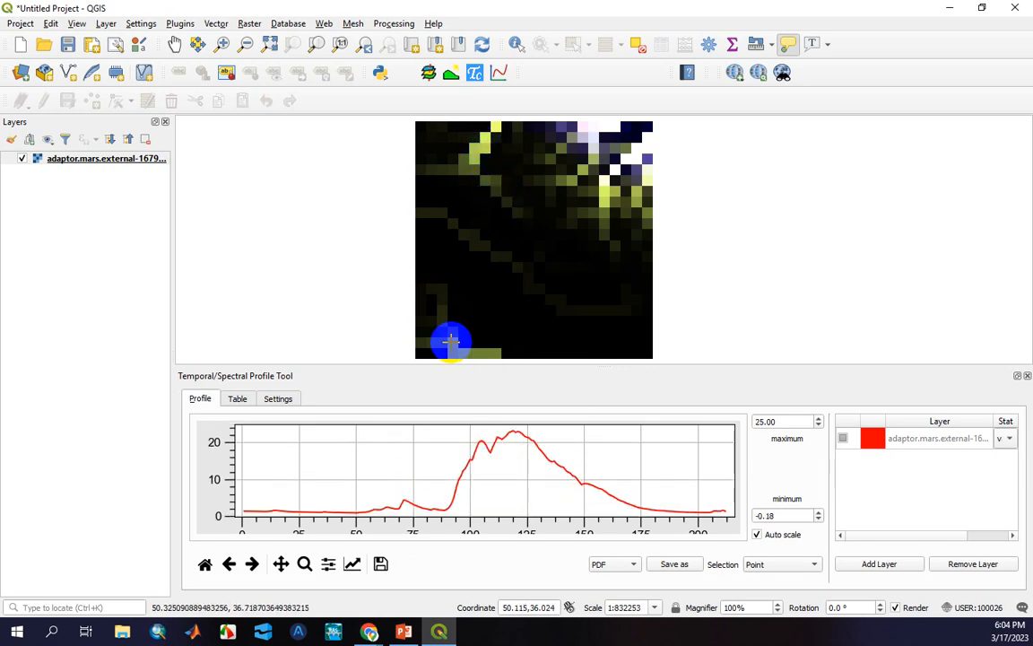
left_click(450, 339)
left_click(606, 201)
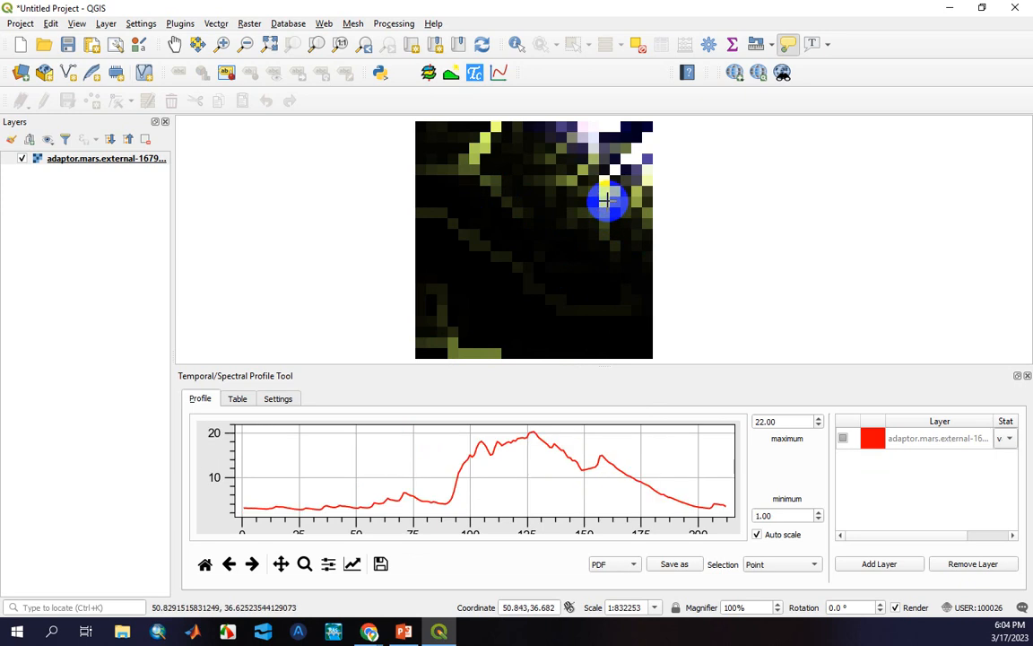
left_click(618, 230)
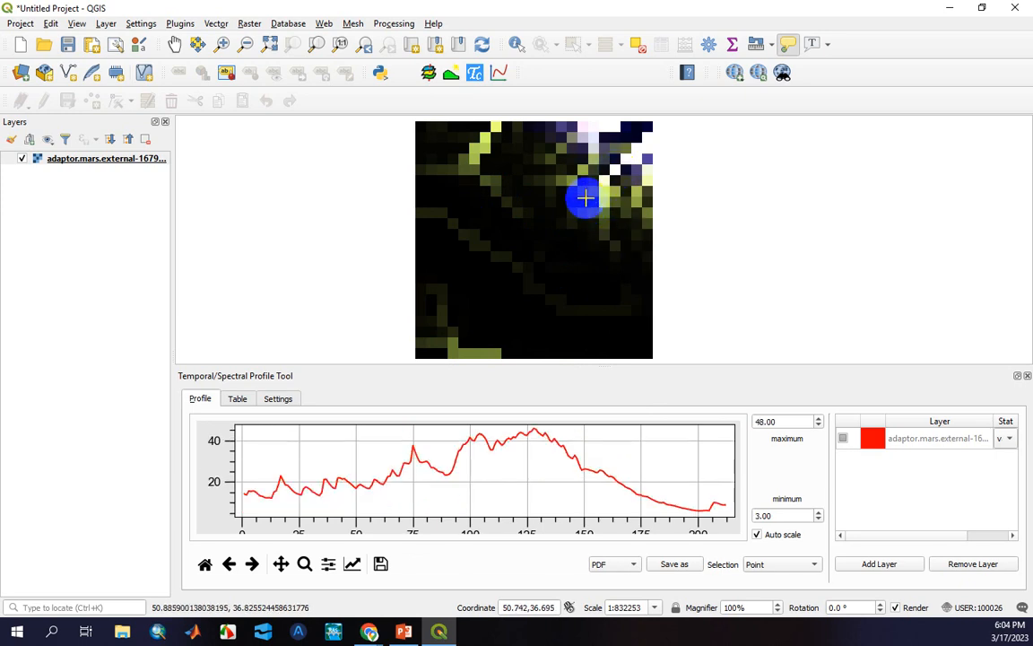
left_click(591, 138)
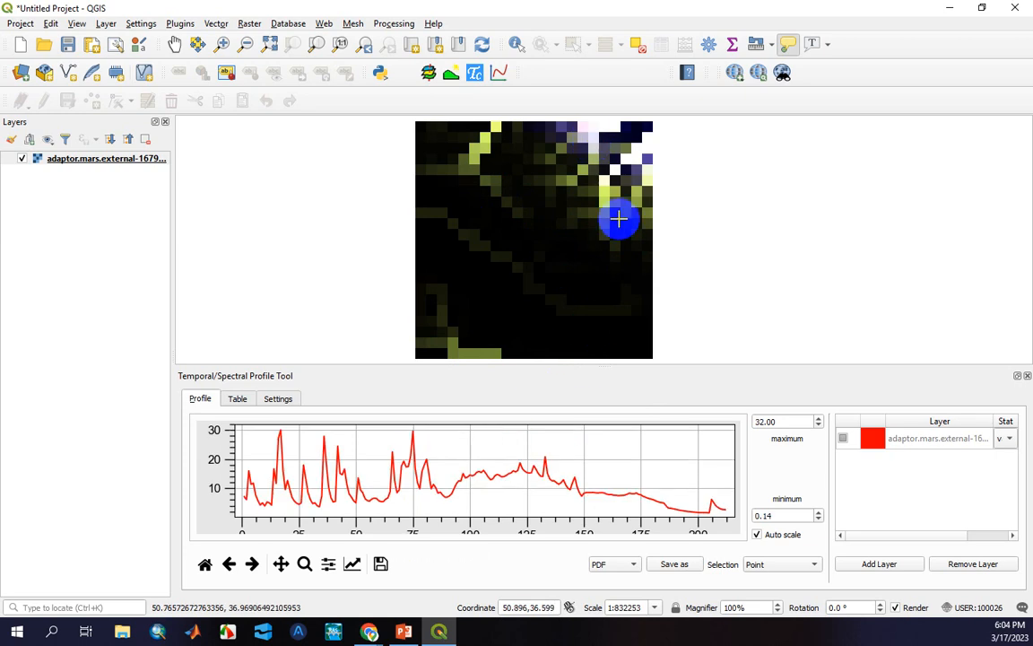
left_click(635, 135)
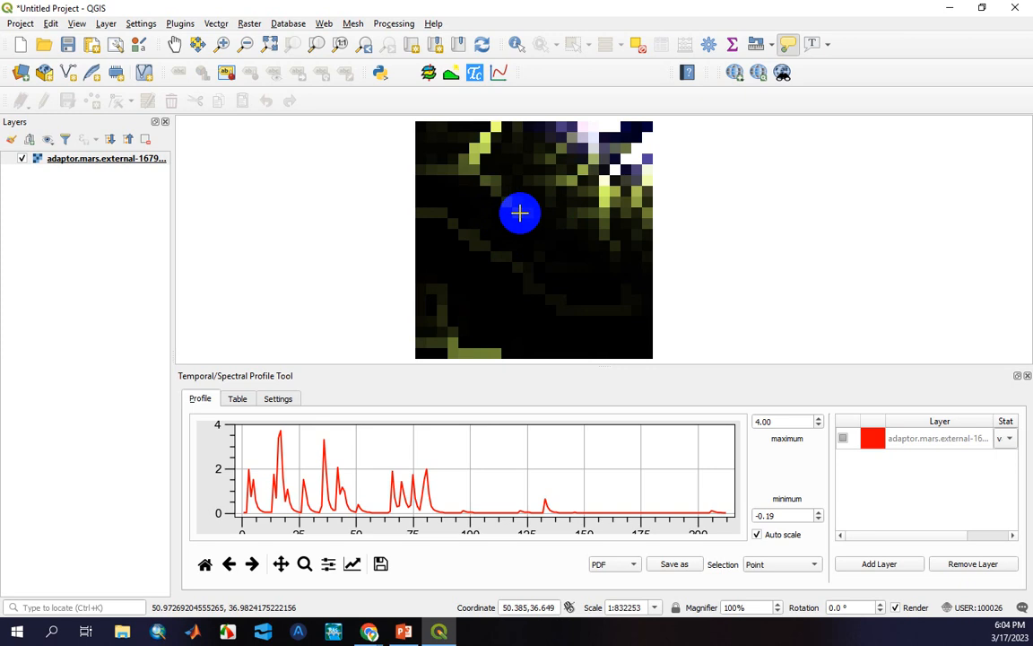
left_click(520, 212)
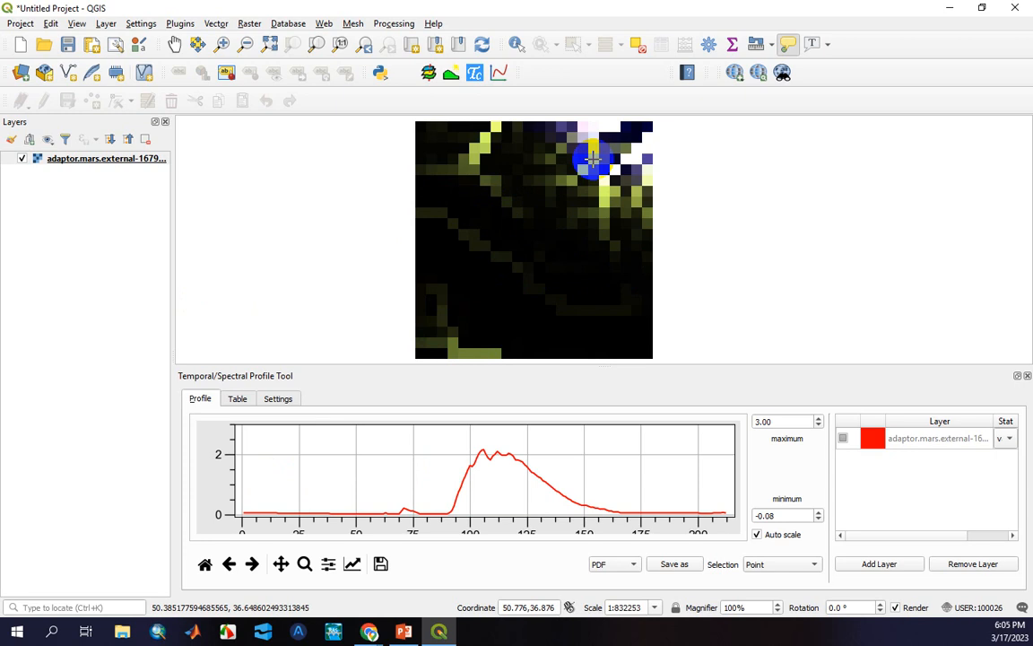
- Plot the temporal profile of the raster cell at about 50.739, 36.818 in the map's northeastern part
left_click_drag(652, 179, 607, 187)
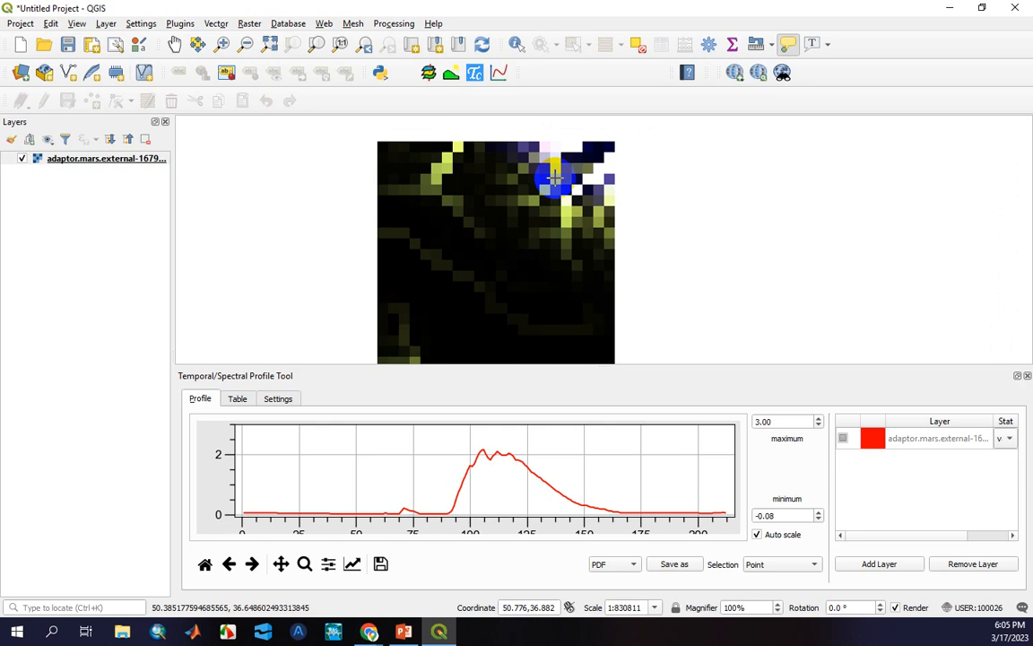
left_click(555, 177)
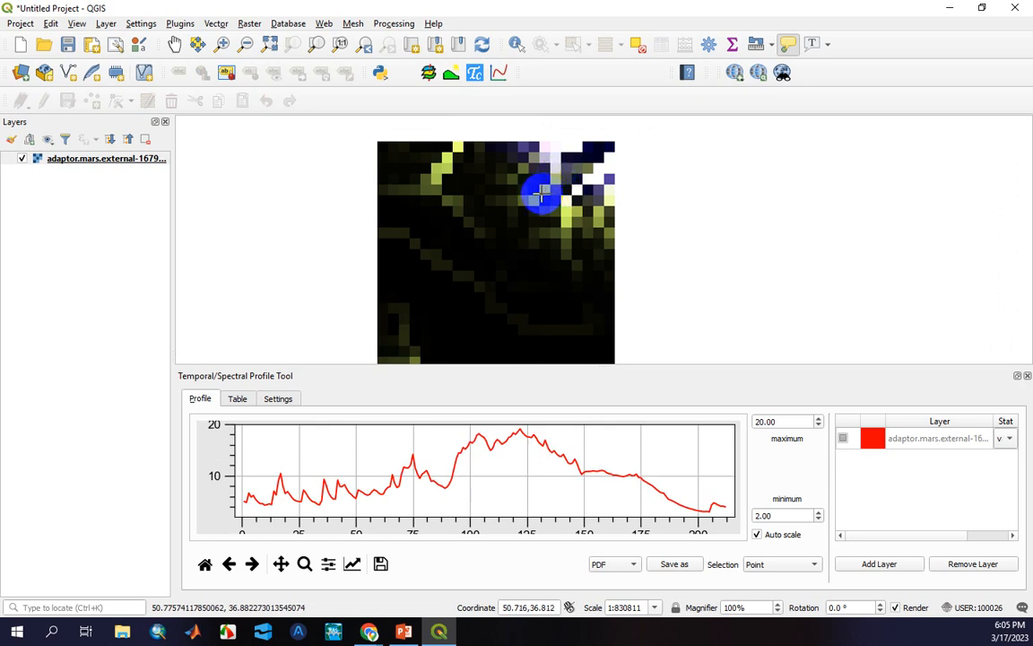
left_click(545, 190)
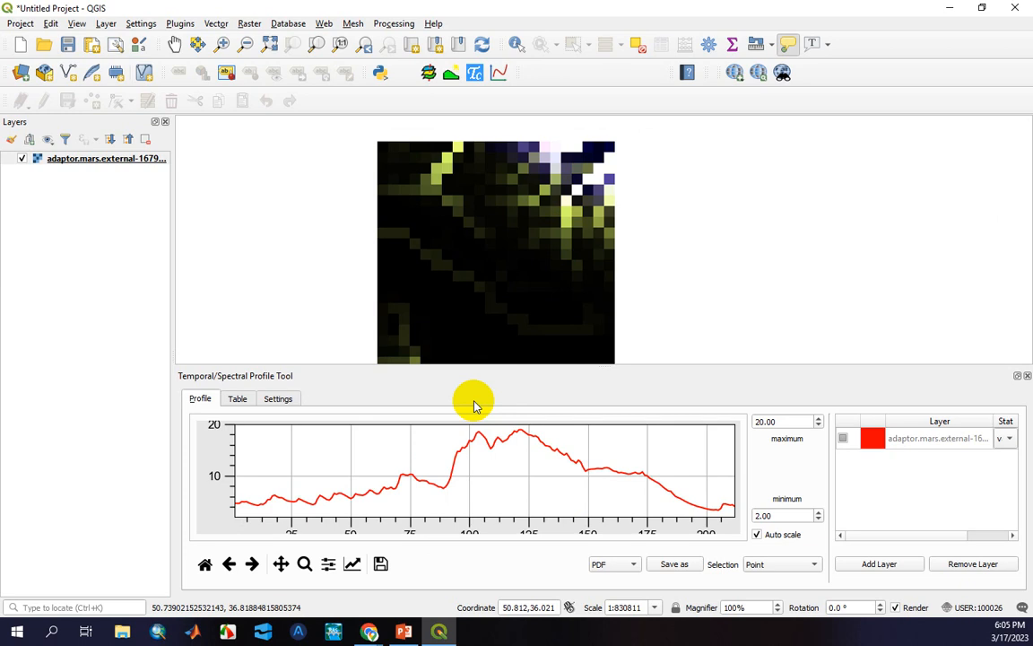
- Show the profile's band and value table and copy it to the clipboard
left_click(238, 398)
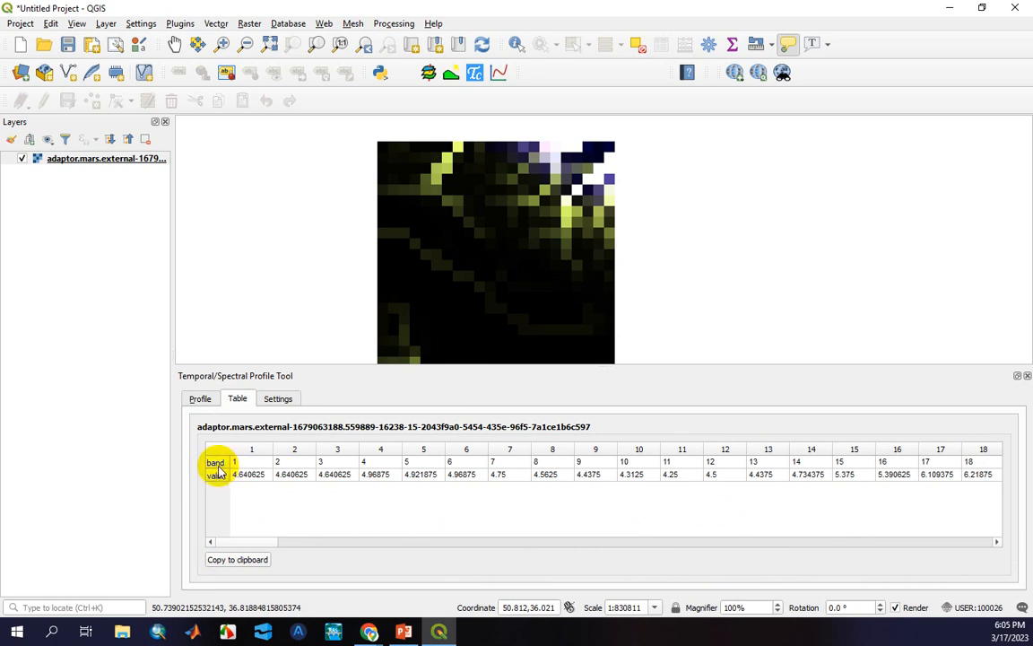
left_click(250, 462)
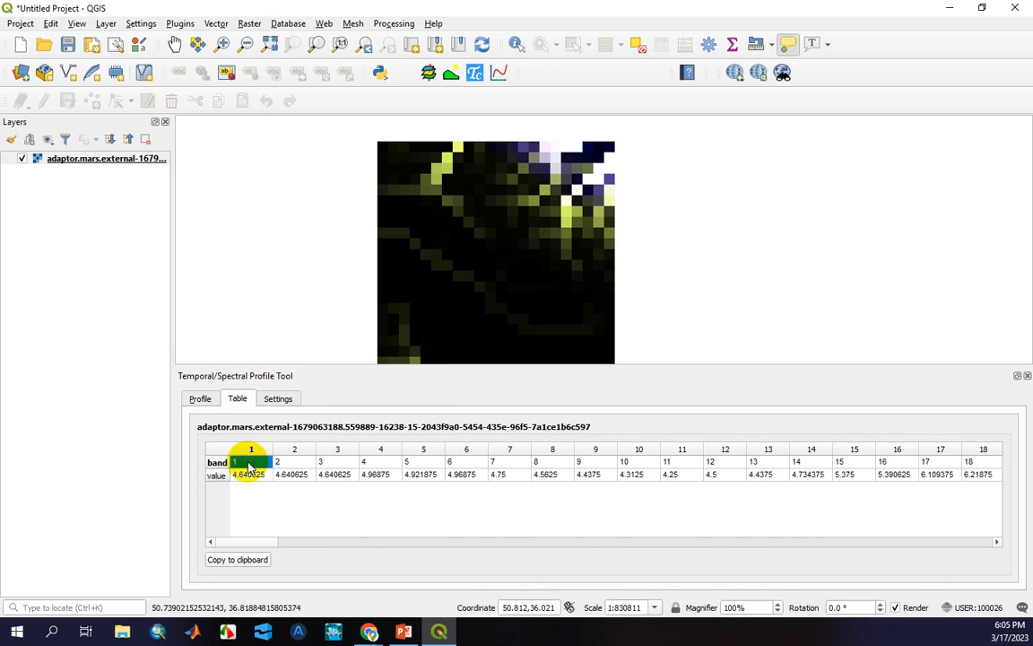
left_click_drag(250, 462, 345, 463)
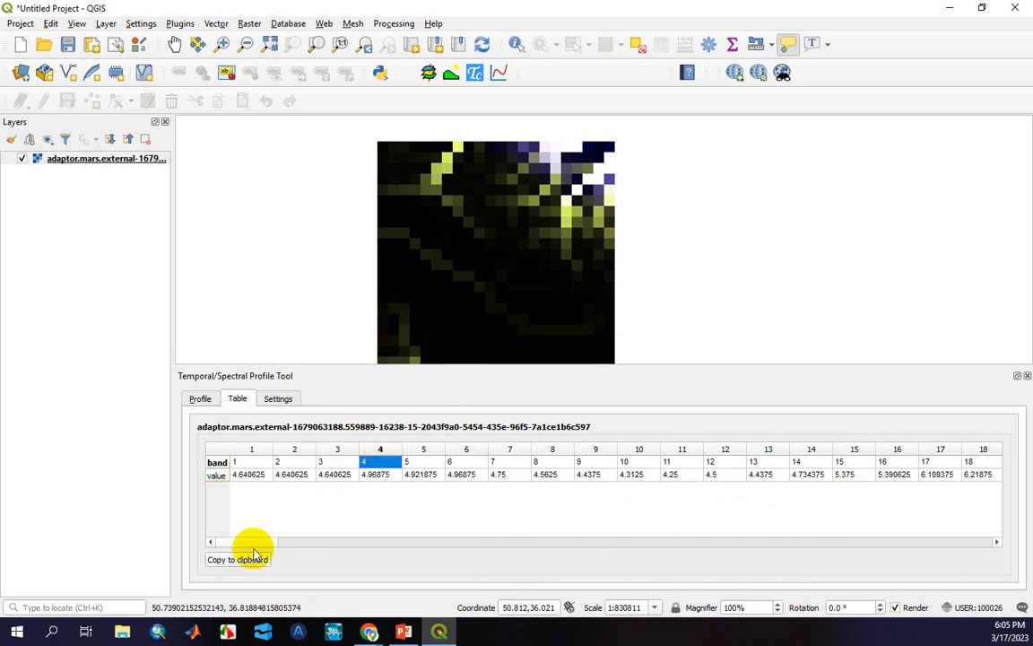
left_click_drag(249, 544, 208, 572)
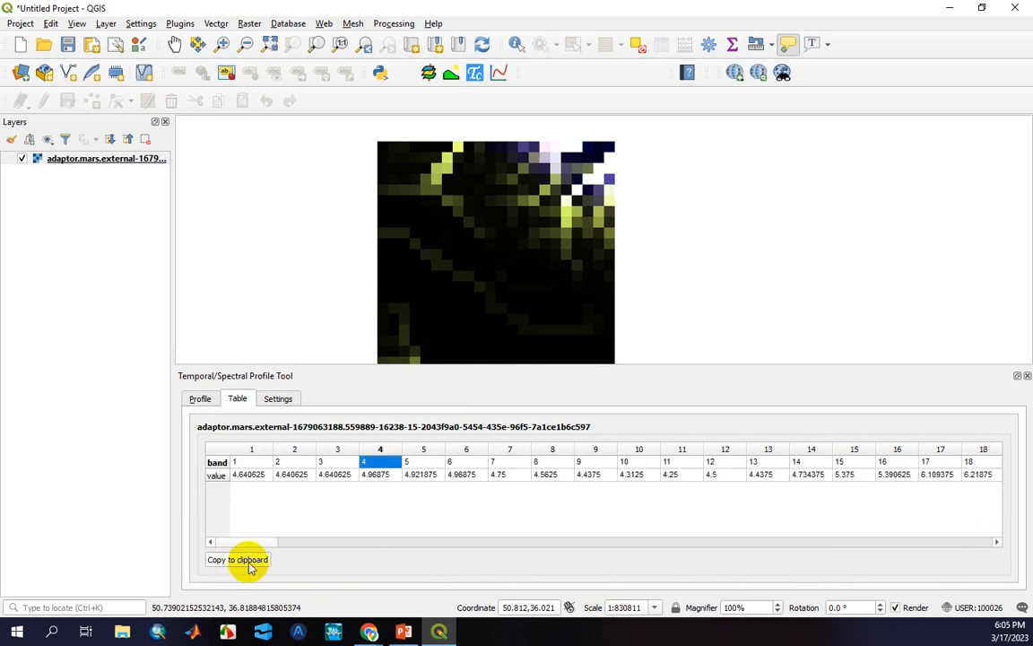
left_click(238, 561)
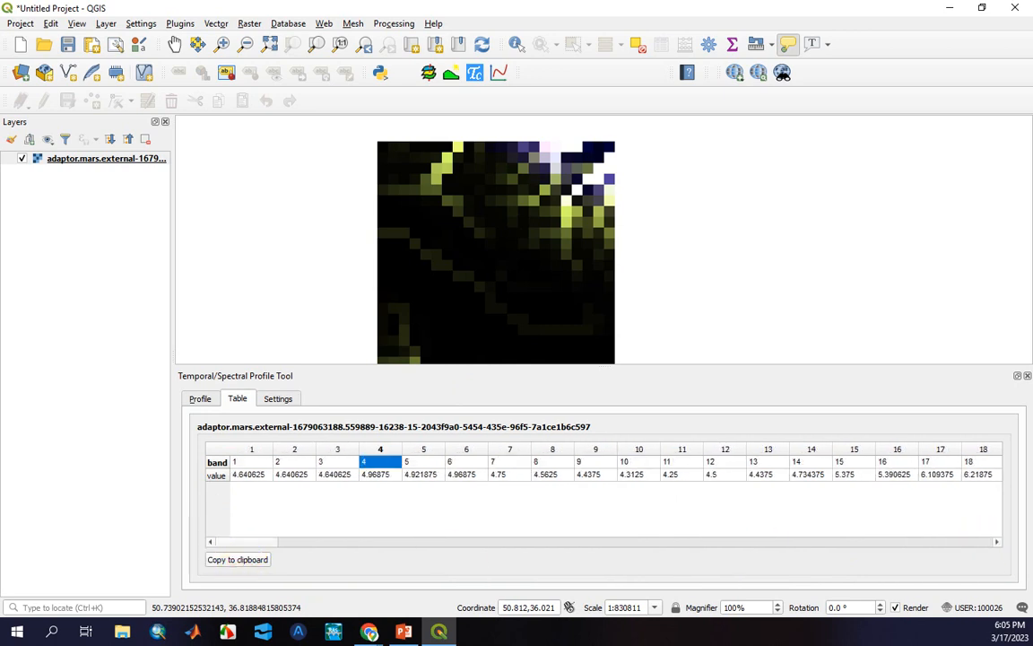
- Open Excel, maximize its window and create a blank workbook
key("super")
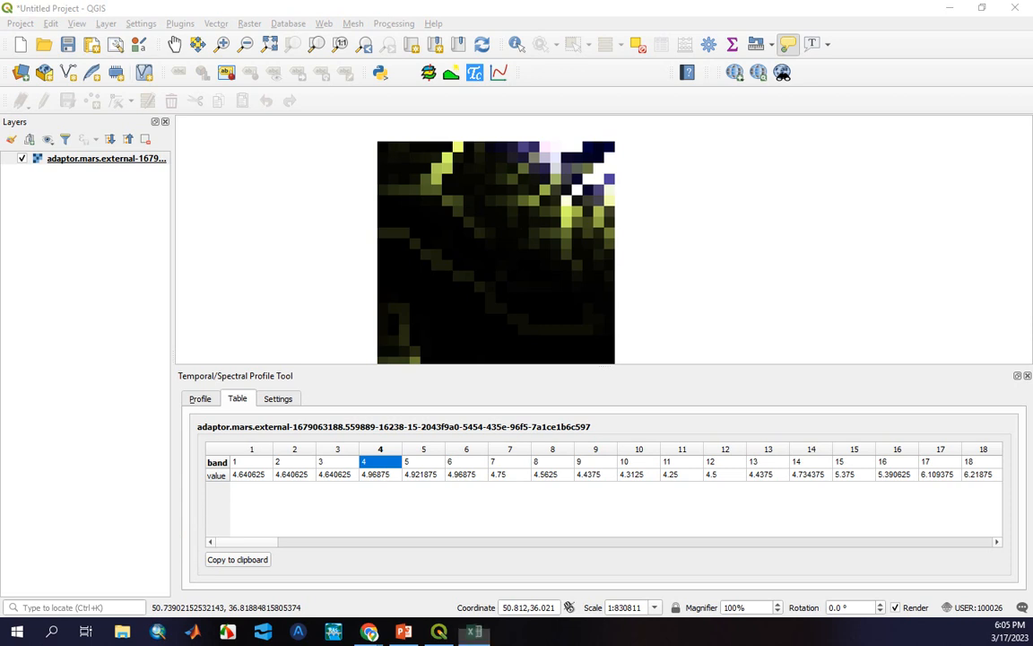
left_click_drag(0, 94, 659, 105)
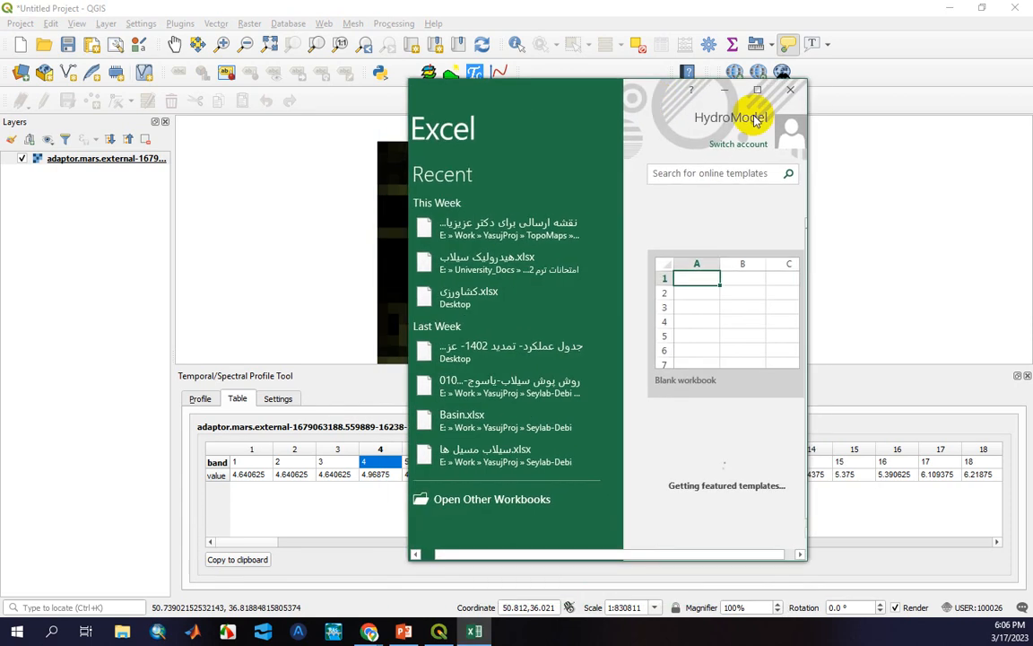
left_click(768, 94)
left_click(411, 186)
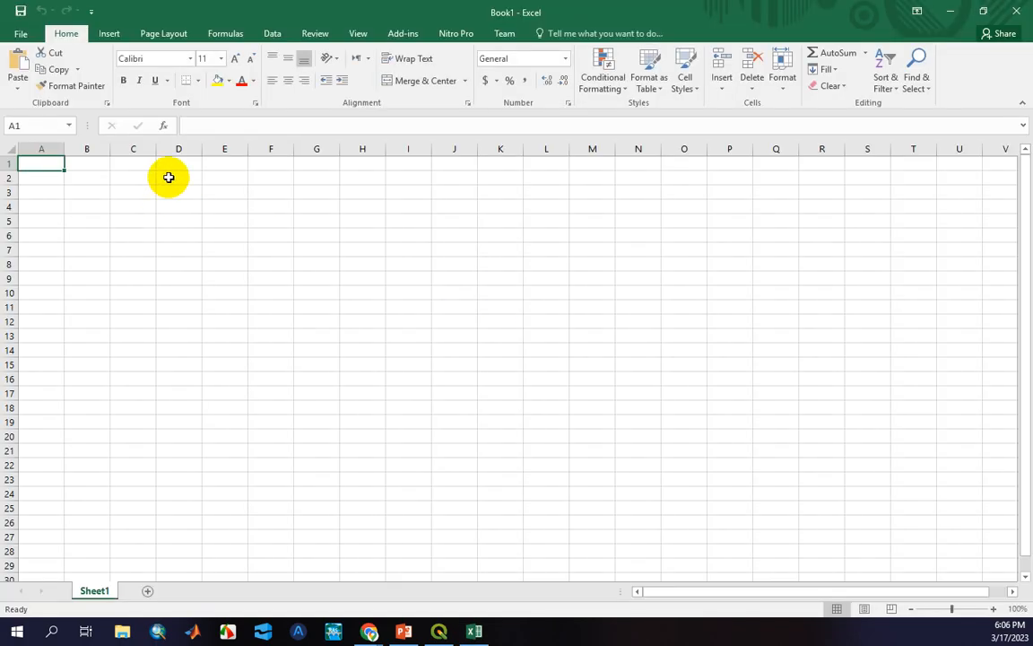
- Paste the copied band and value table at cell D2 and center its contents horizontally and vertically
right_click(169, 178)
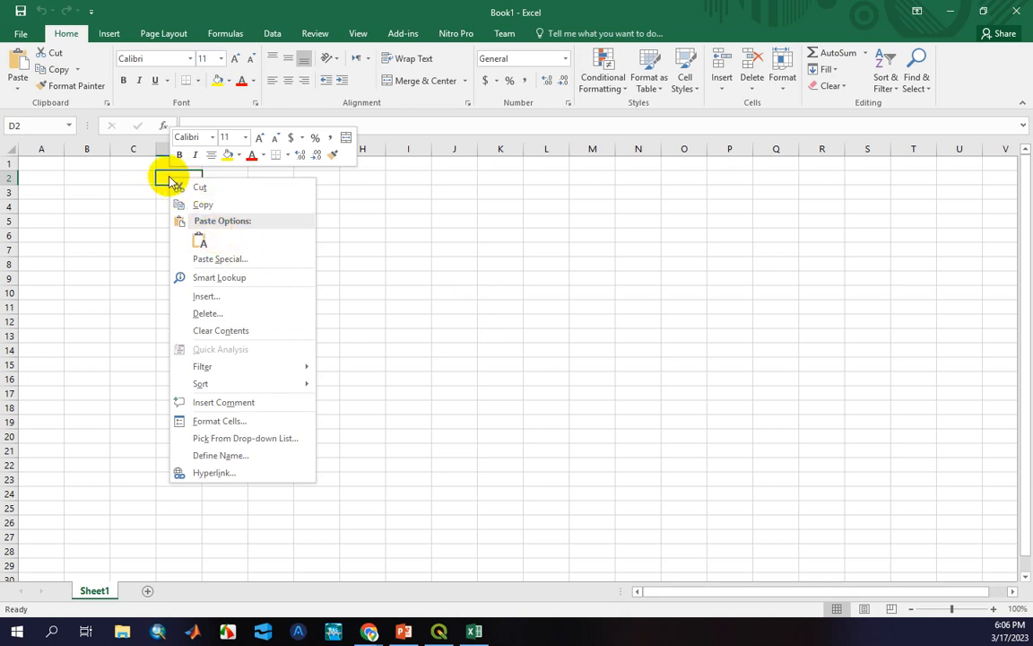
left_click(199, 244)
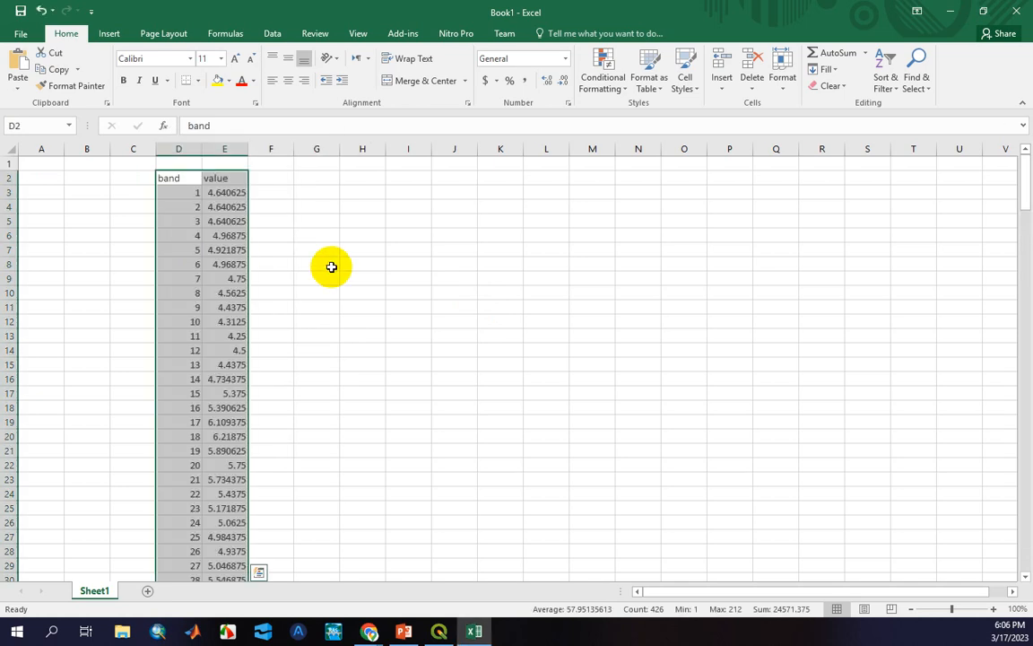
left_click(288, 80)
left_click(288, 59)
- Rename the band header in D2 as "Time (day)" and widen columns D and E
left_click(182, 176)
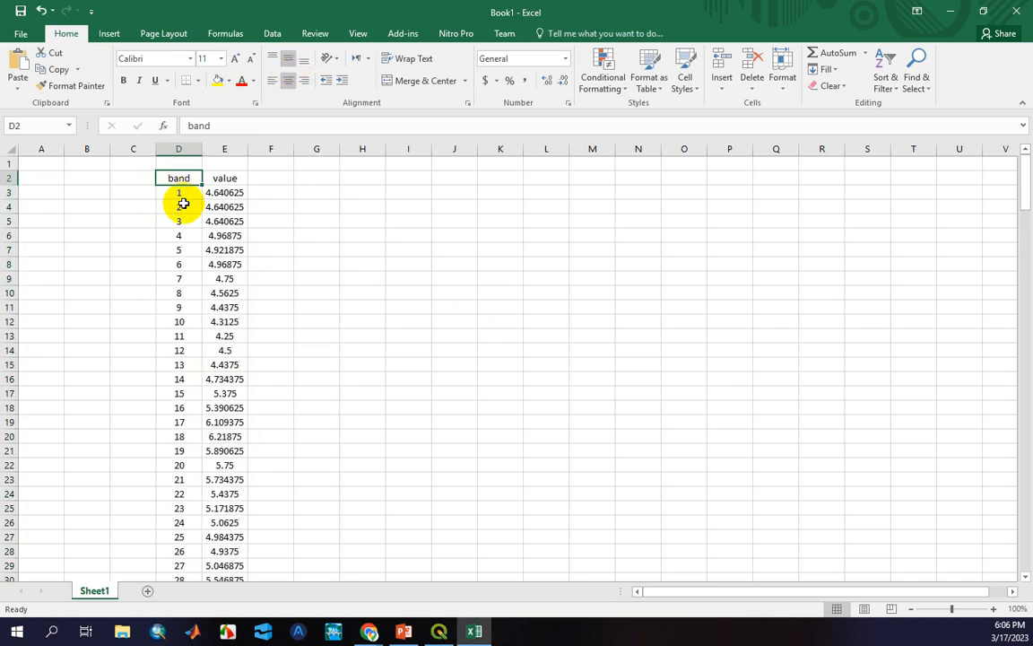
type("Time")
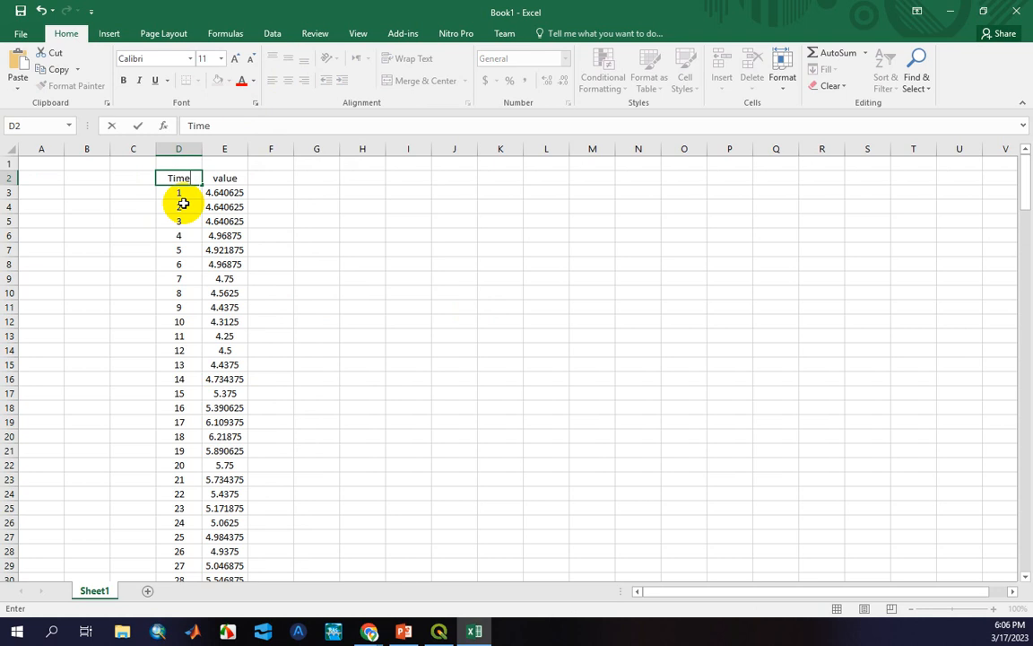
type(" (day)")
key("Return")
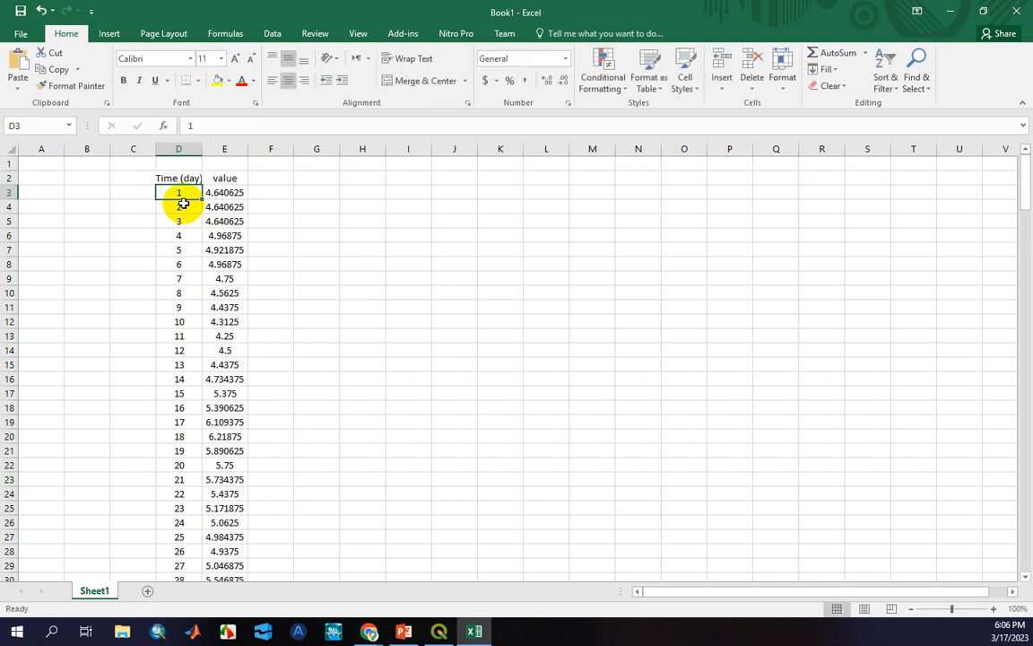
left_click_drag(248, 153, 209, 152)
- Rename the value header in E2 as "Flow (cms)"
left_click(239, 179)
type("Q")
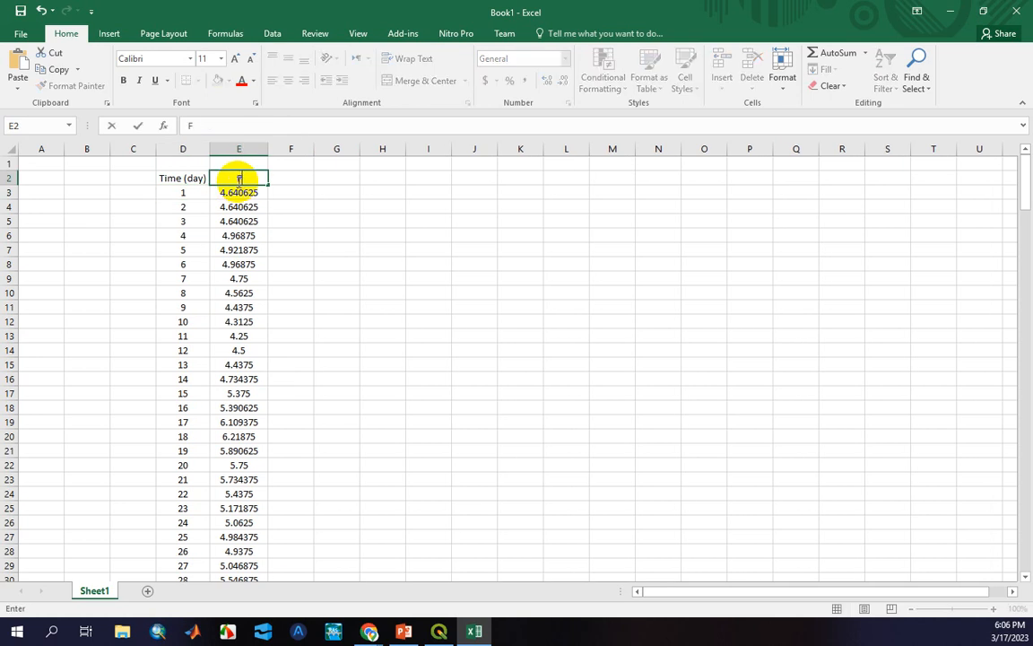
type("low (cms)")
key("Return")
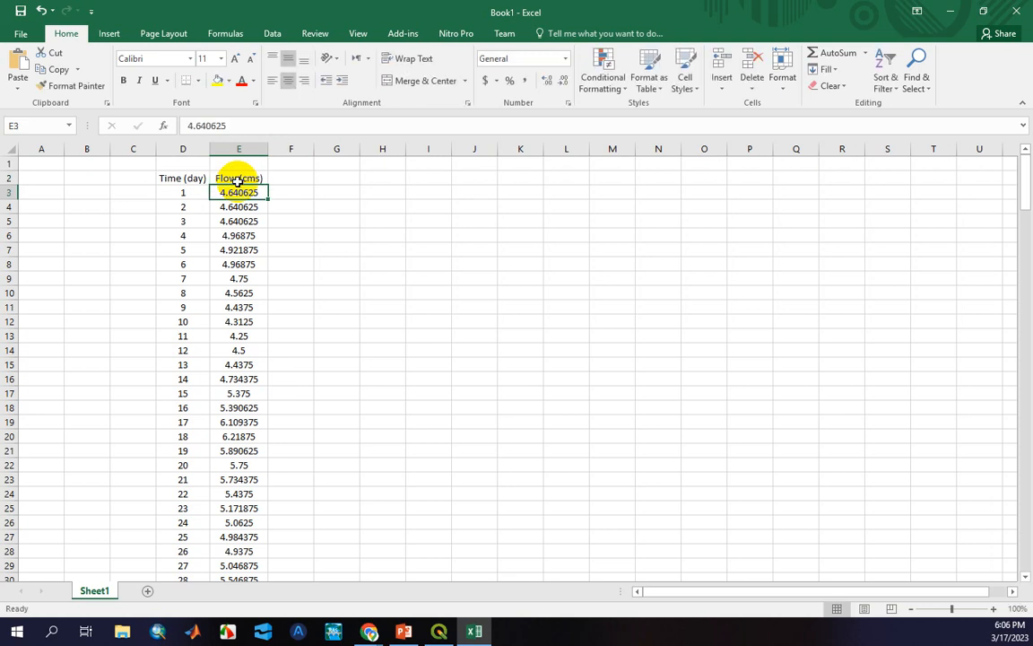
- Insert a smooth-line scatter chart without markers from columns D and E, and widen it beside the data
left_click(108, 33)
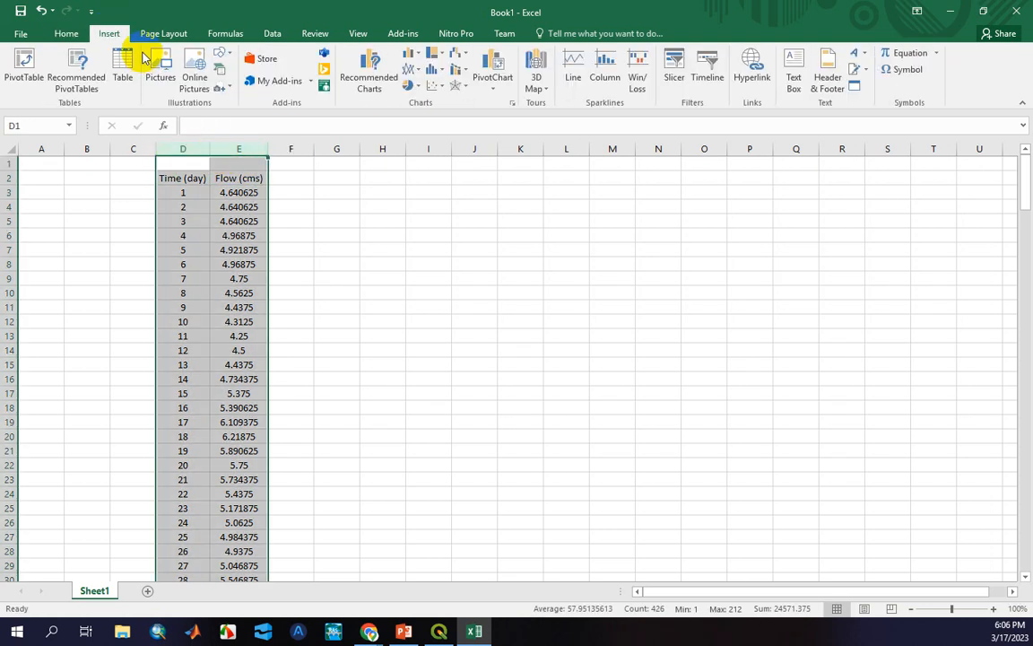
left_click(435, 86)
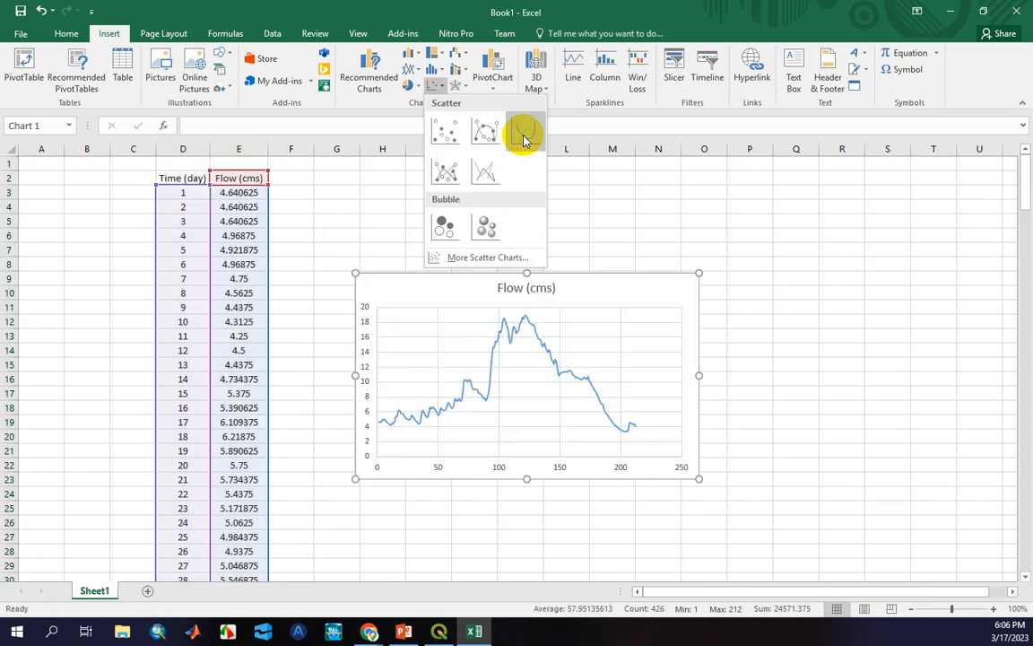
left_click(526, 135)
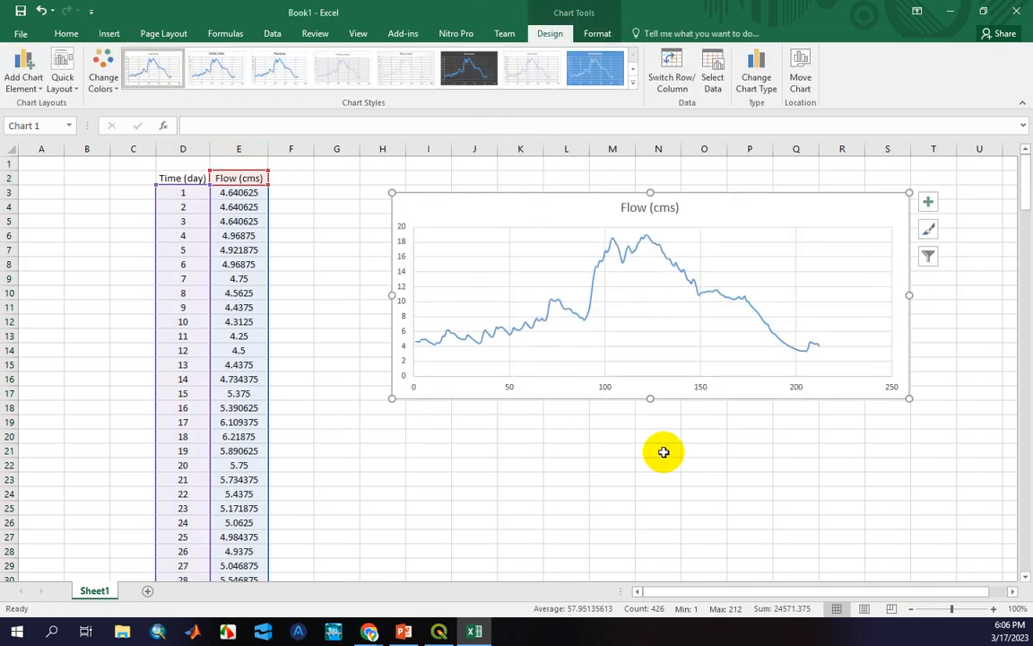
left_click(658, 463)
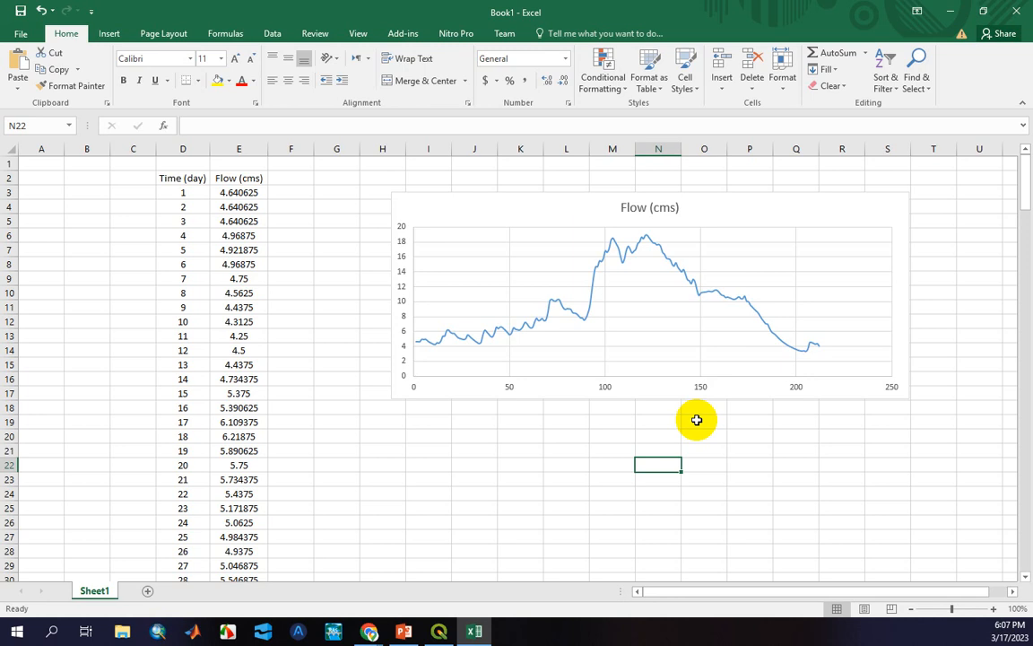
scroll(350, 377, "down", 8)
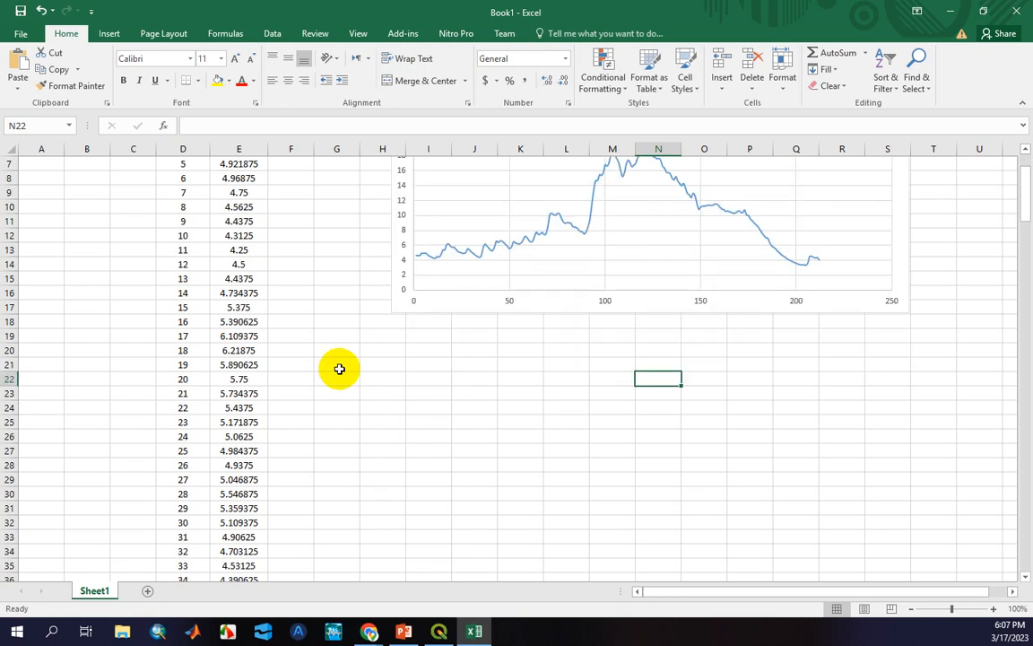
- Examine the Time (day) and Flow (cms) columns down to the last data row and compare them with the chart, and switch back to QGIS
scroll(353, 406, "down", 10)
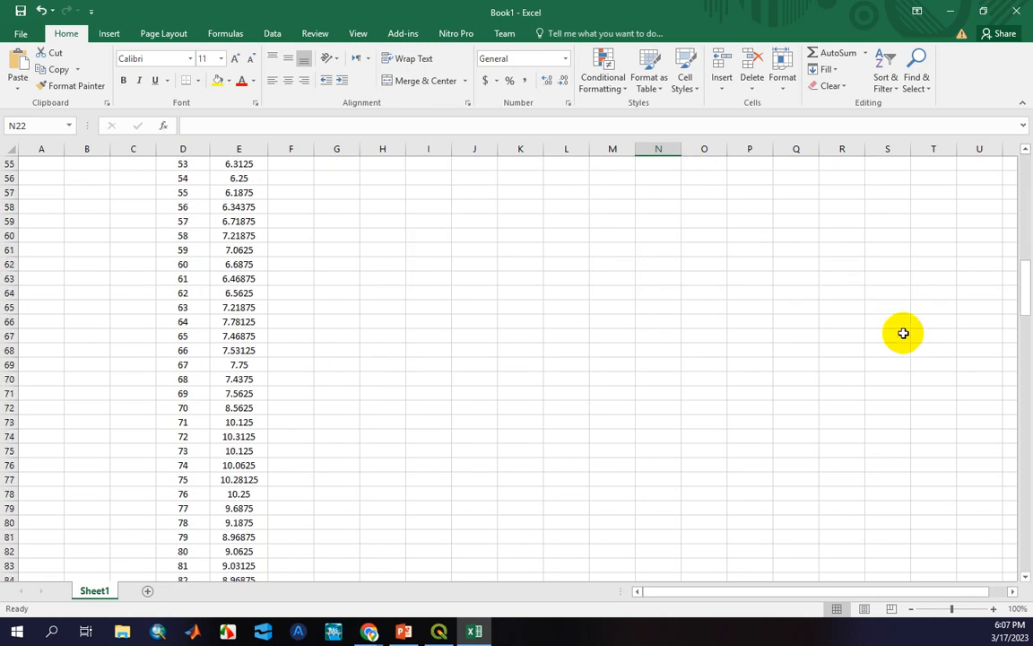
left_click_drag(1025, 292, 1029, 561)
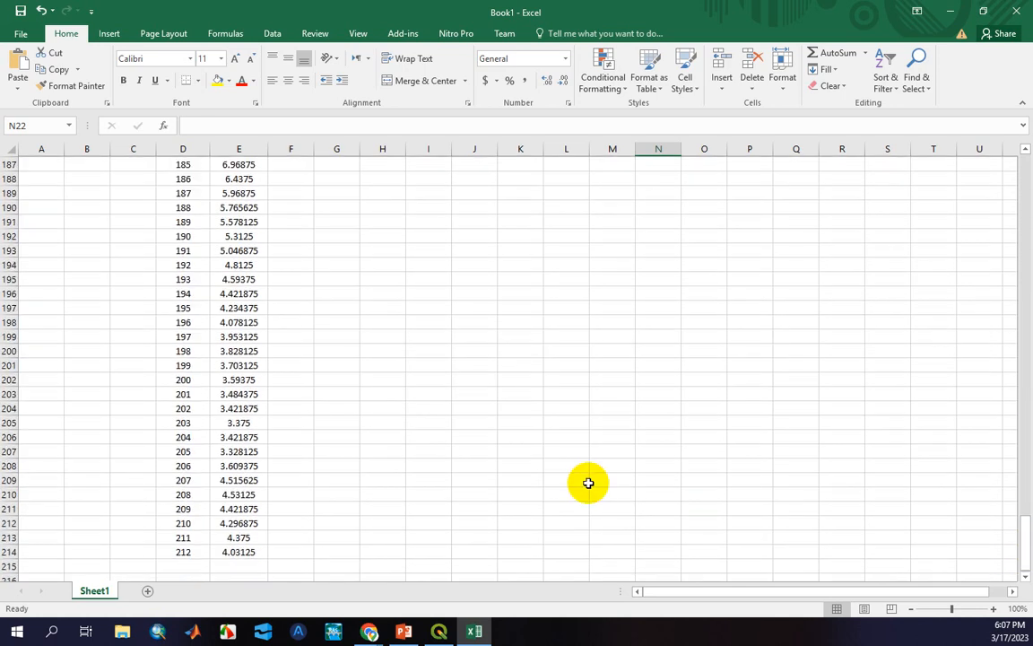
scroll(538, 466, "down", 4)
left_click(206, 409)
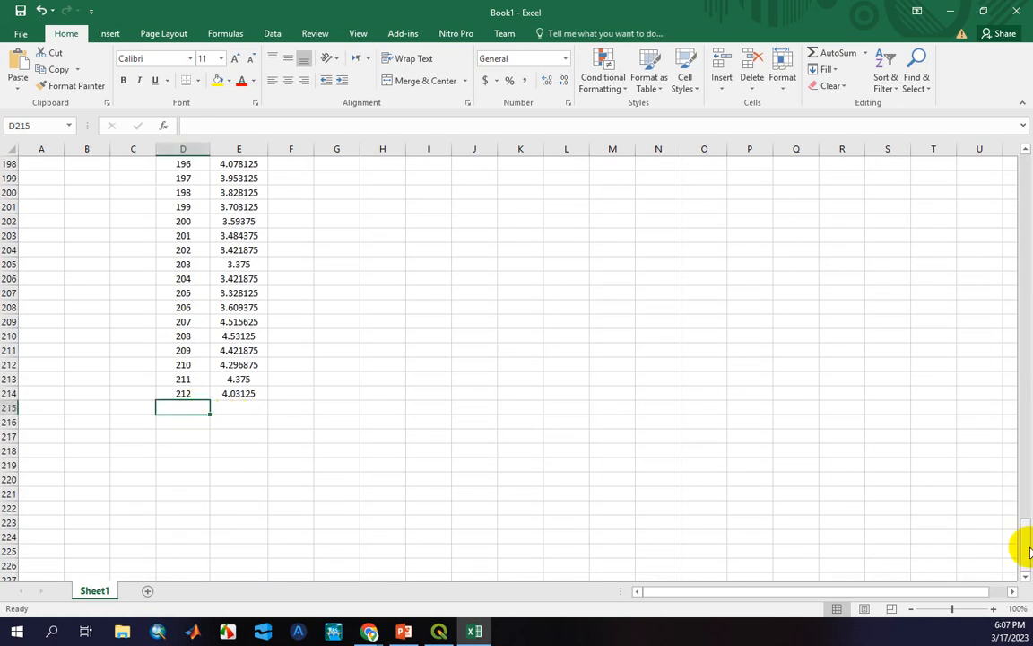
left_click_drag(1027, 545, 1022, 126)
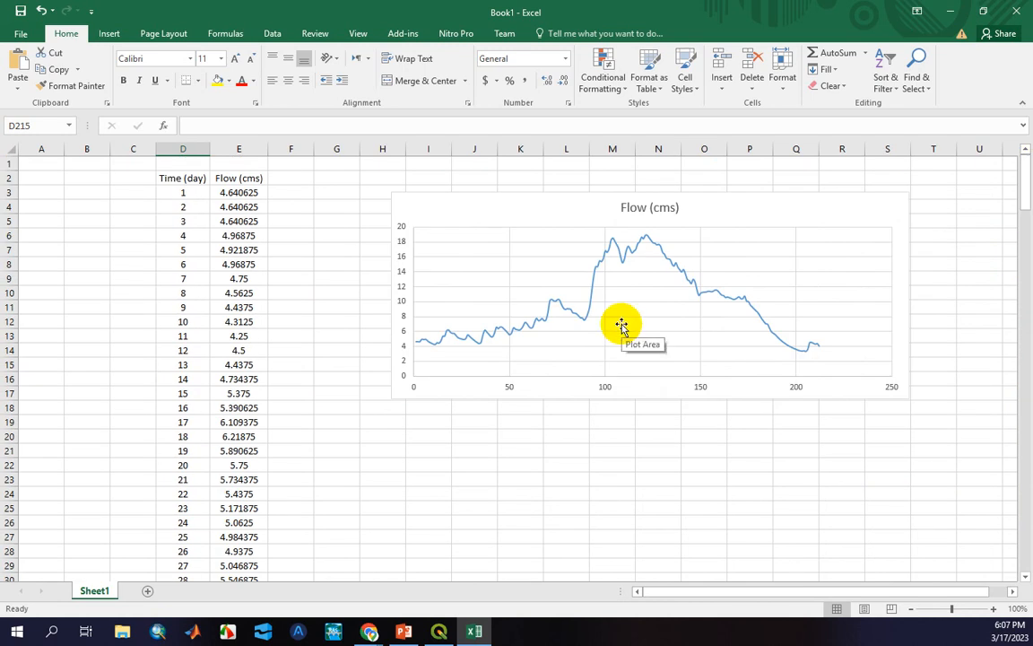
left_click(465, 460)
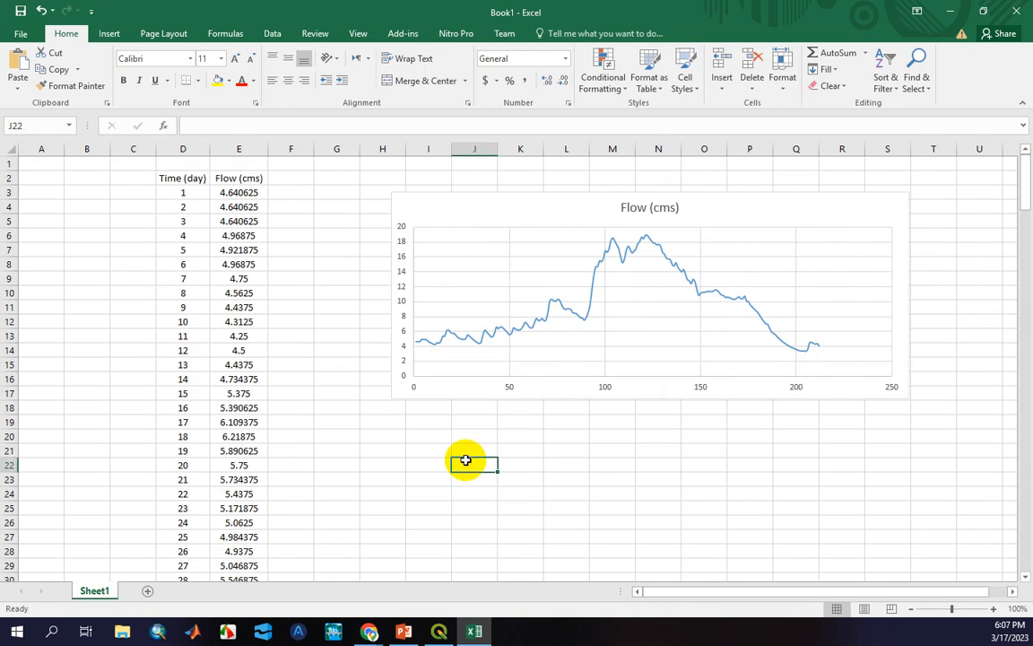
left_click(439, 631)
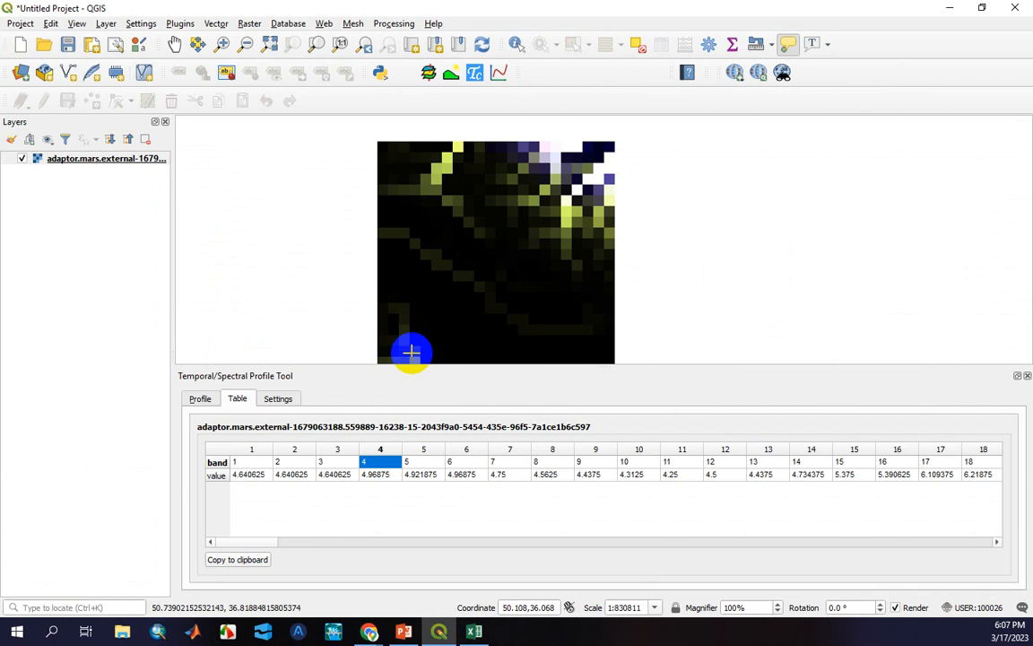